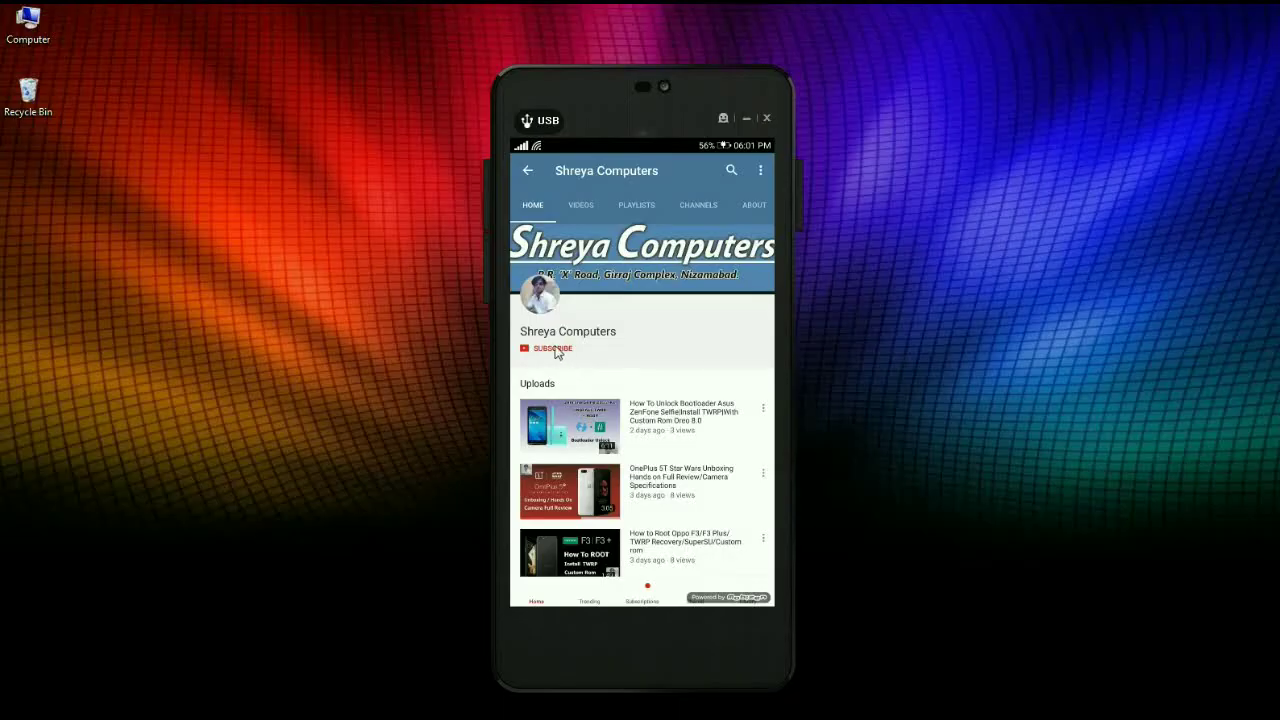
Subscribe to Shreya Computers and switch its bell to all notifications
{"action": "left_click", "coordinate": [557, 350]}
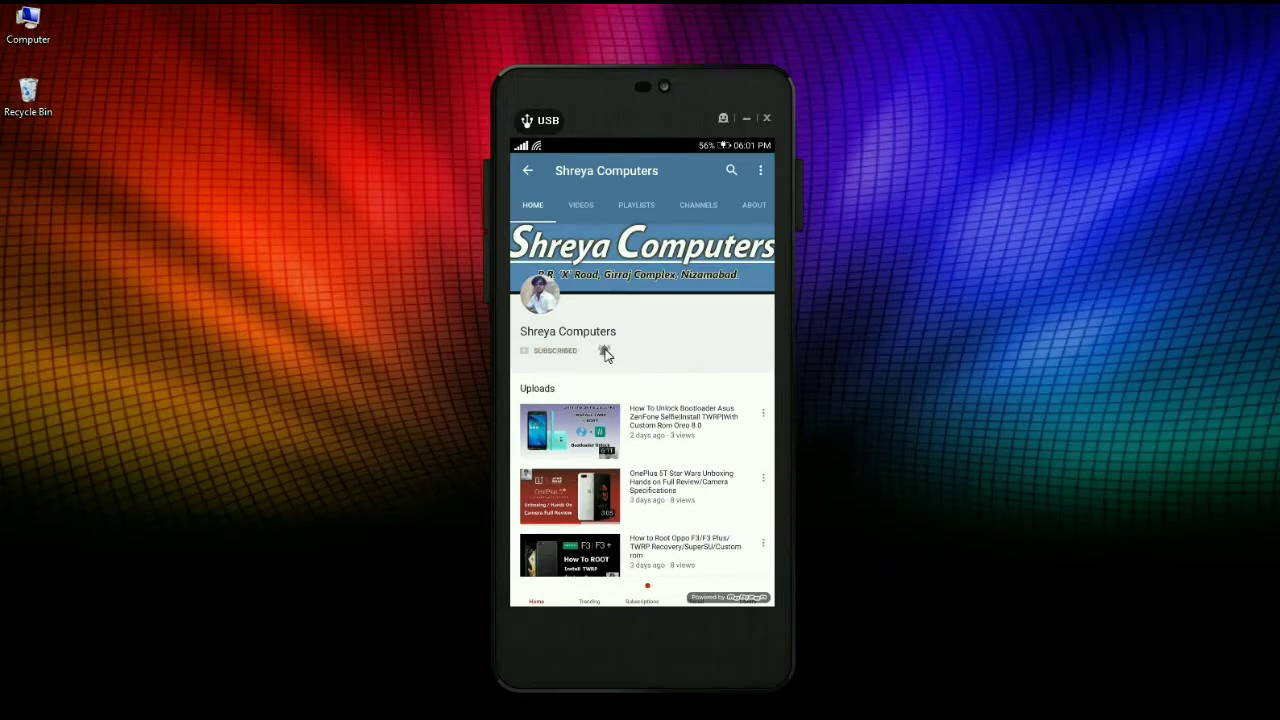
{"action": "left_click", "coordinate": [604, 351]}
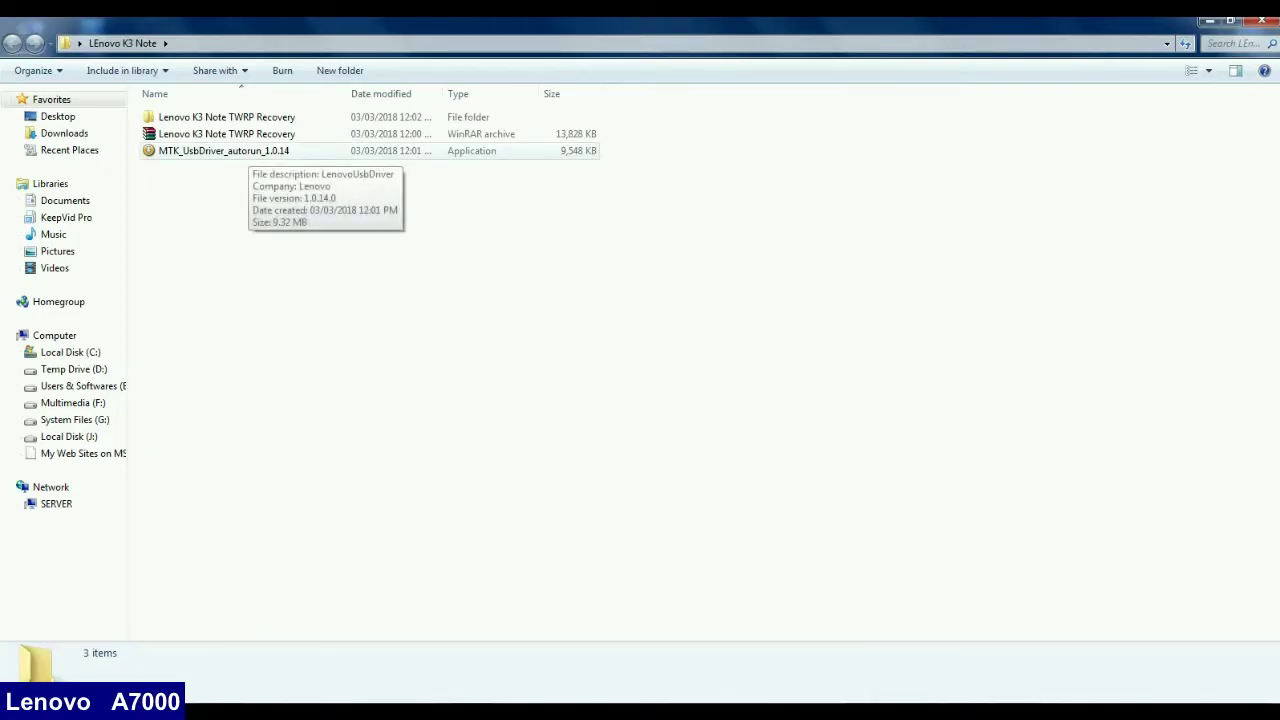
Install MTK_UsbDriver_autorun 1.0.14 to the default folder, accepting the unverified driver
{"action": "double_click", "coordinate": [230, 150]}
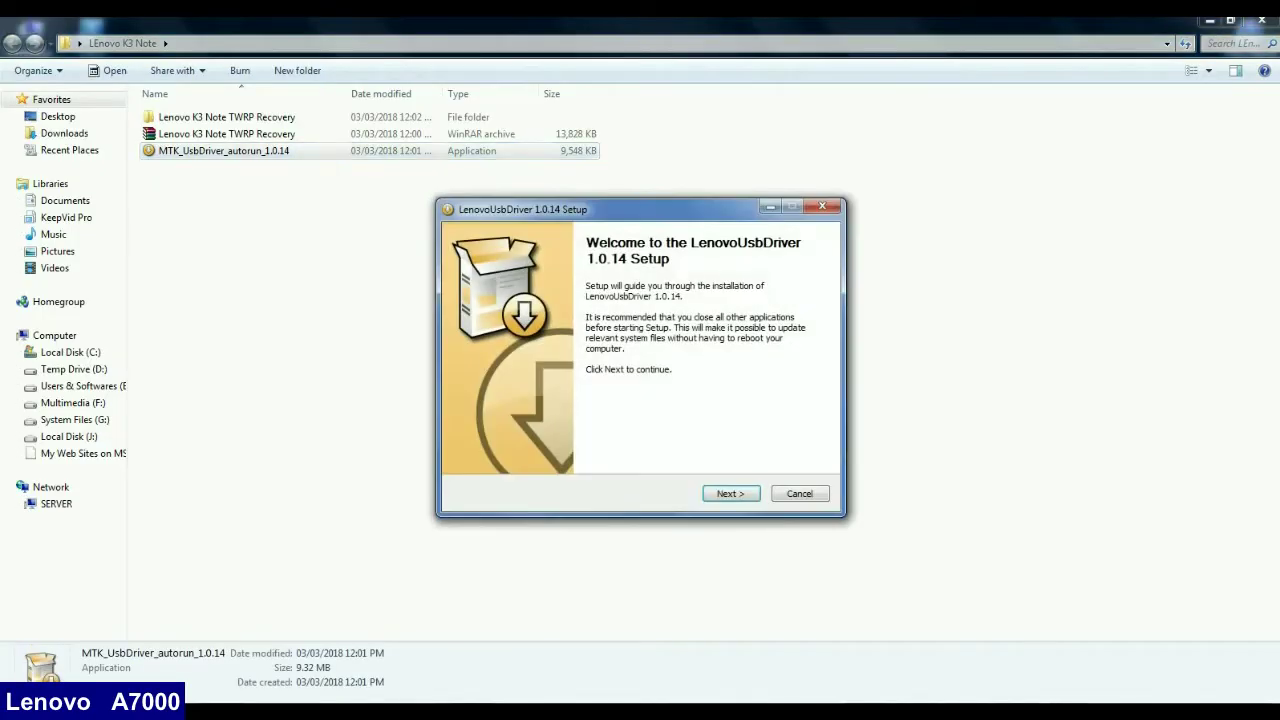
{"action": "key", "text": "Return"}
{"action": "key", "text": "Return"}
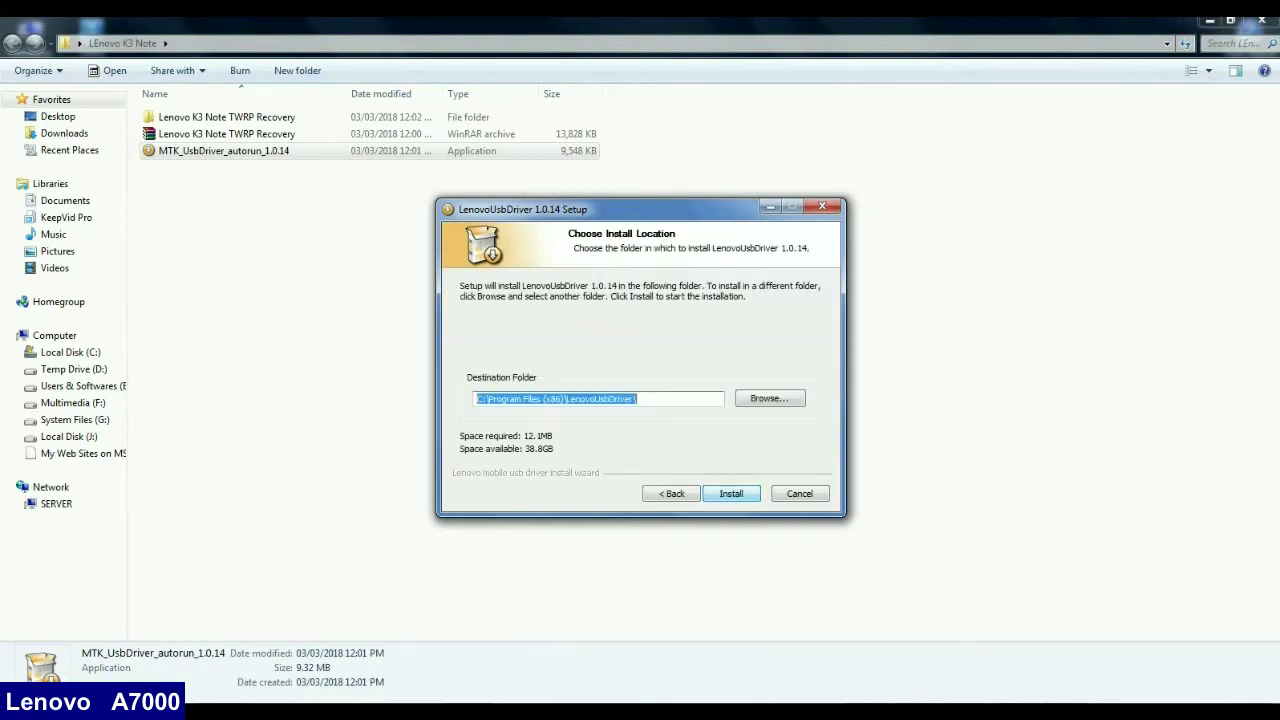
{"action": "key", "text": "Return"}
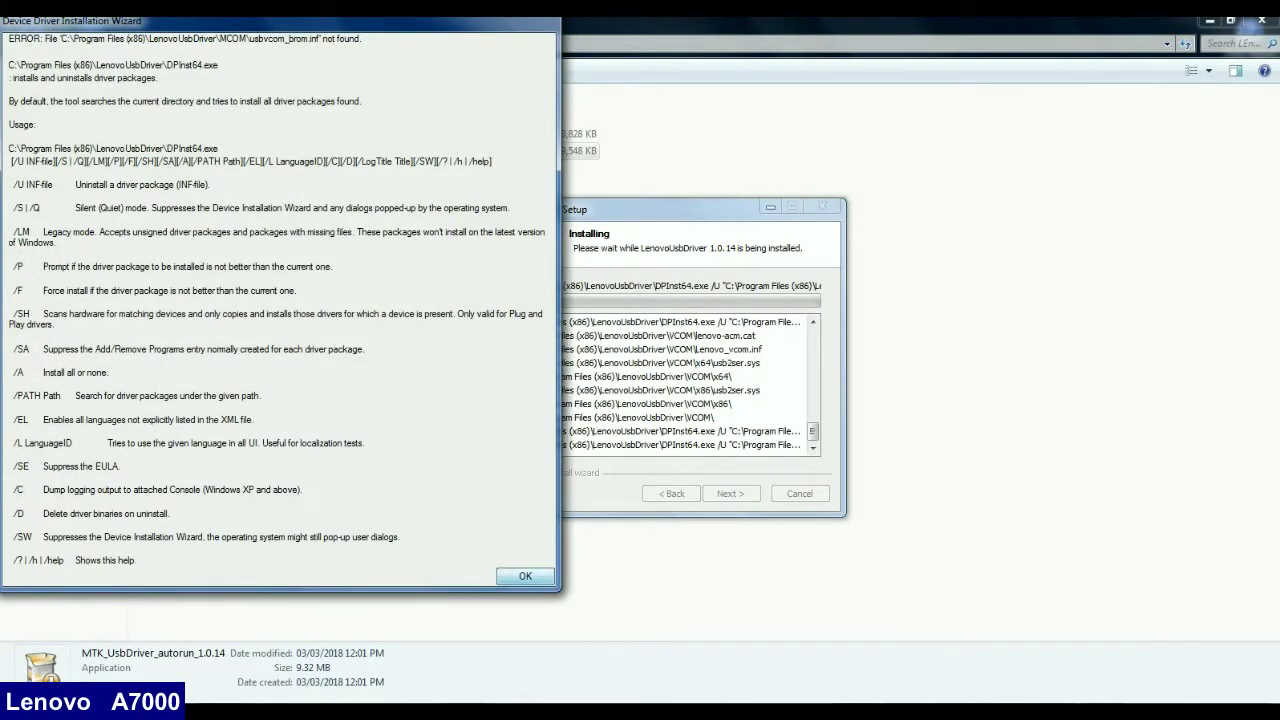
{"action": "key", "text": "Return"}
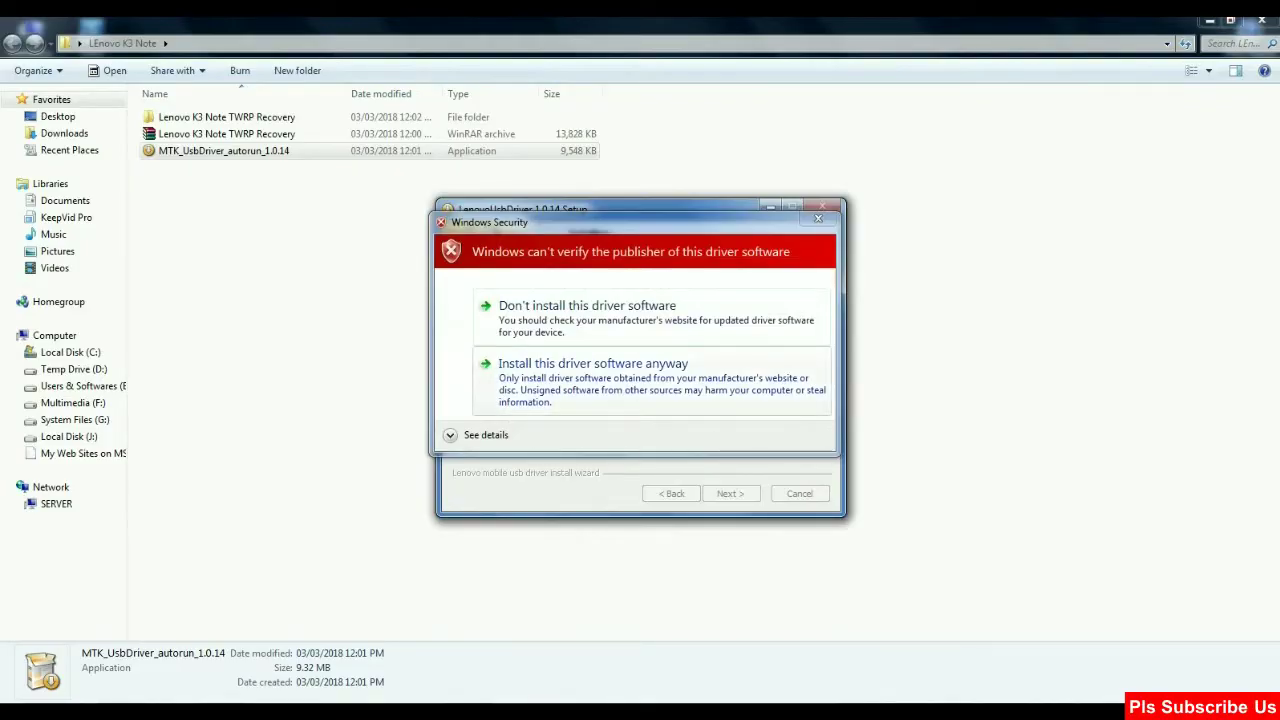
{"action": "left_click", "coordinate": [593, 363]}
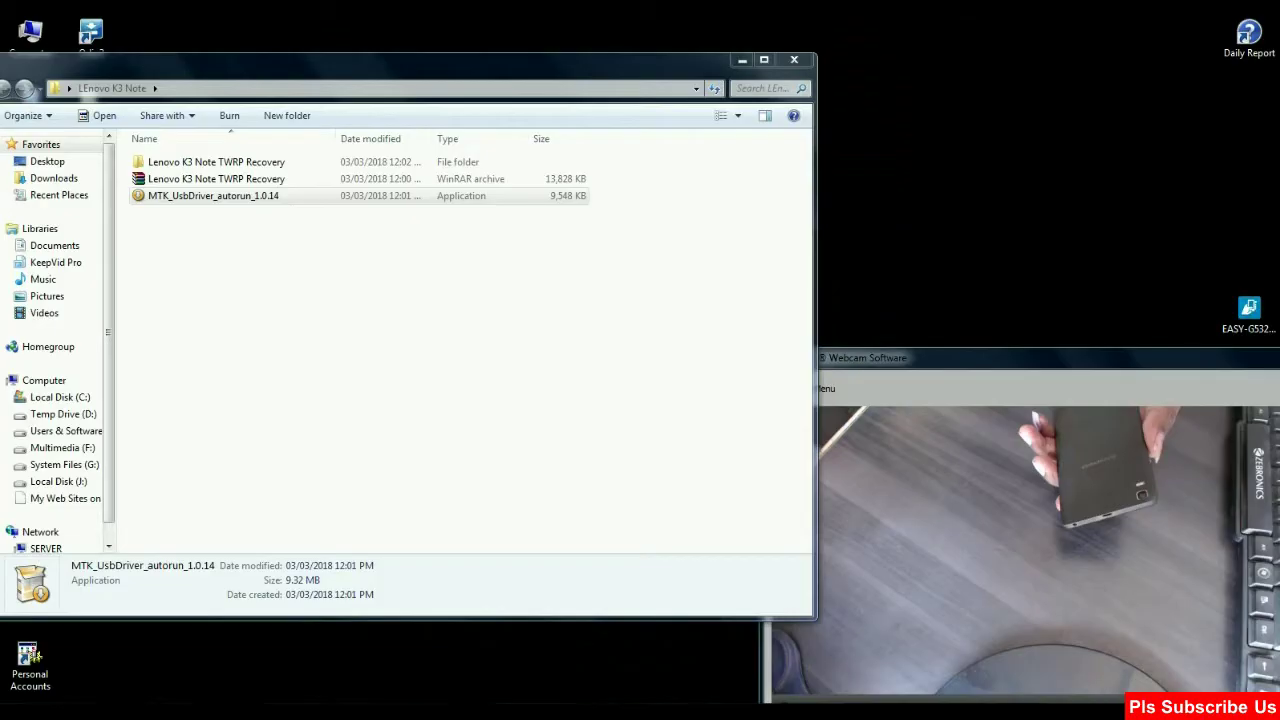
Launch SP Flash Tool by searching 'sp' and dismiss the missing scatter-file warning
{"action": "left_click_drag", "start_coordinate": [400, 60], "coordinate": [625, 120]}
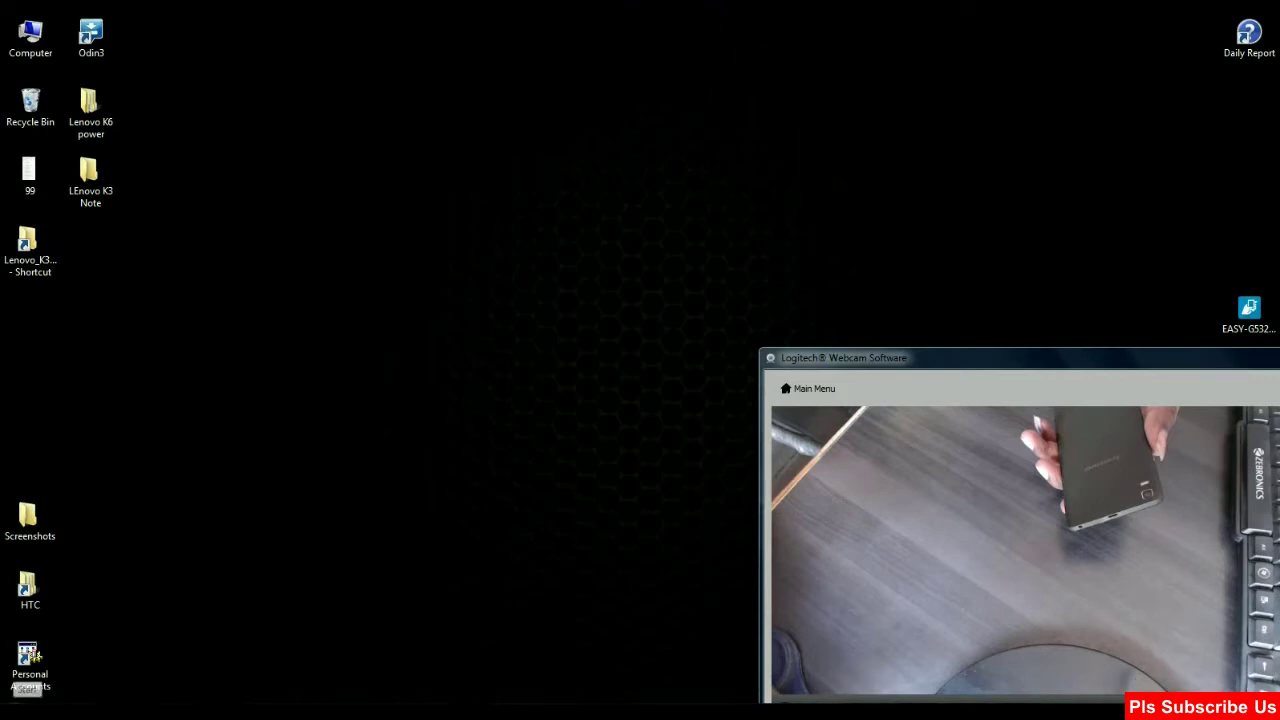
{"action": "left_click", "coordinate": [15, 708]}
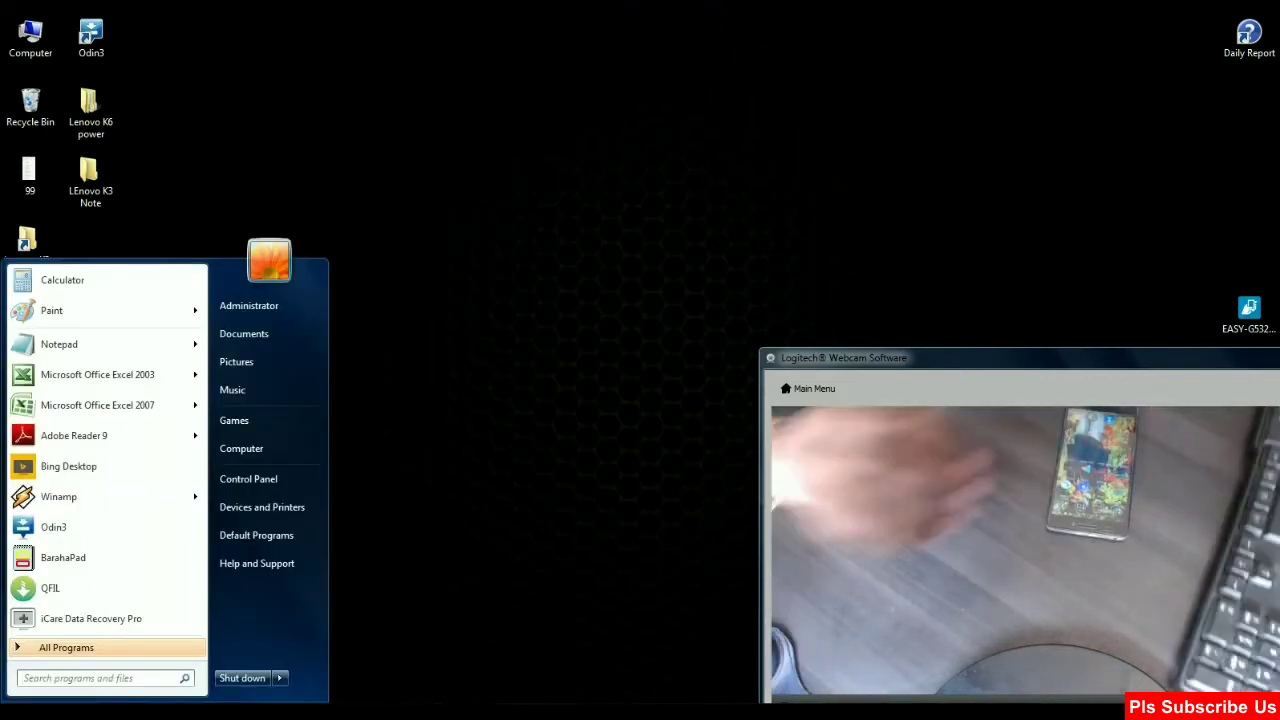
{"action": "type", "text": "sp"}
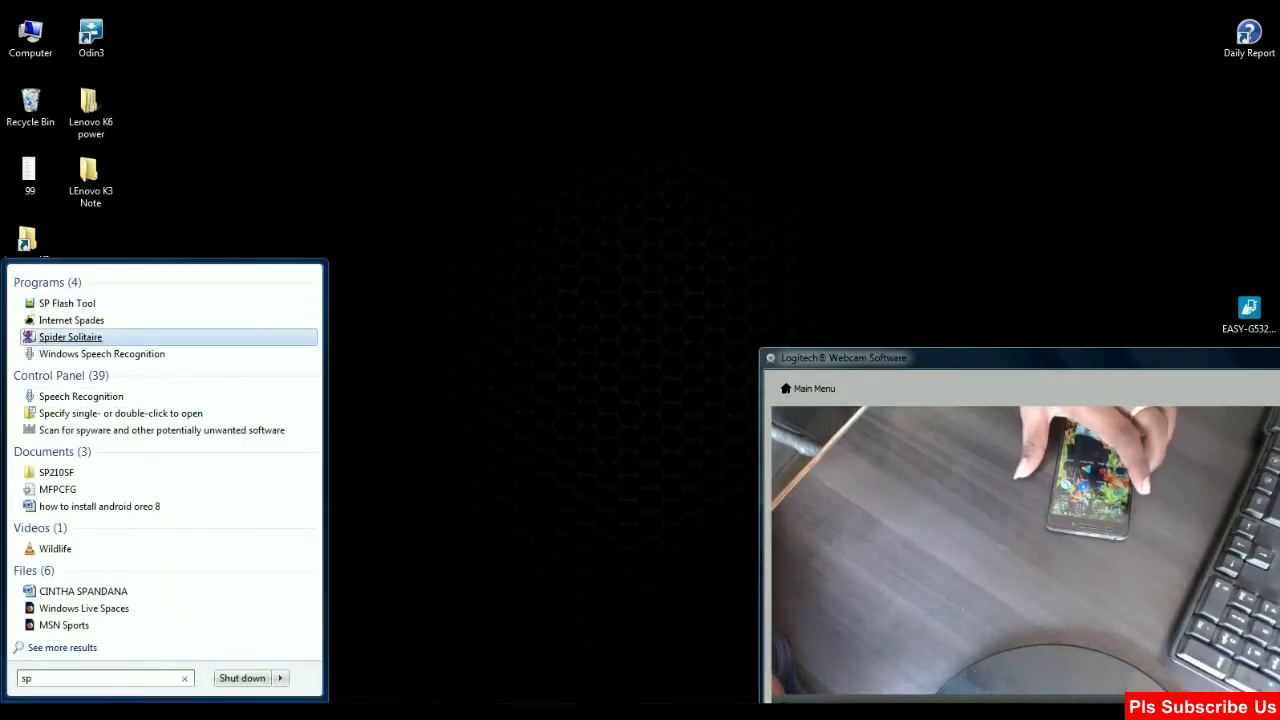
{"action": "left_click", "coordinate": [67, 303]}
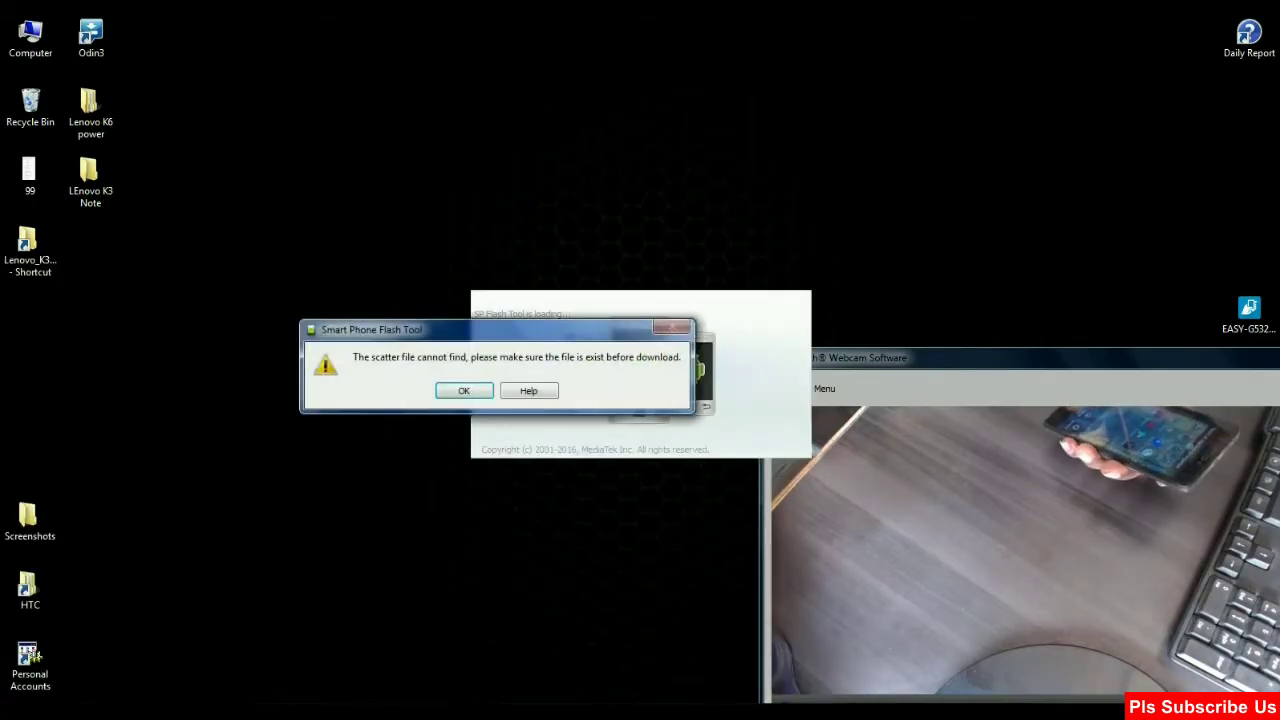
{"action": "key", "text": "Return"}
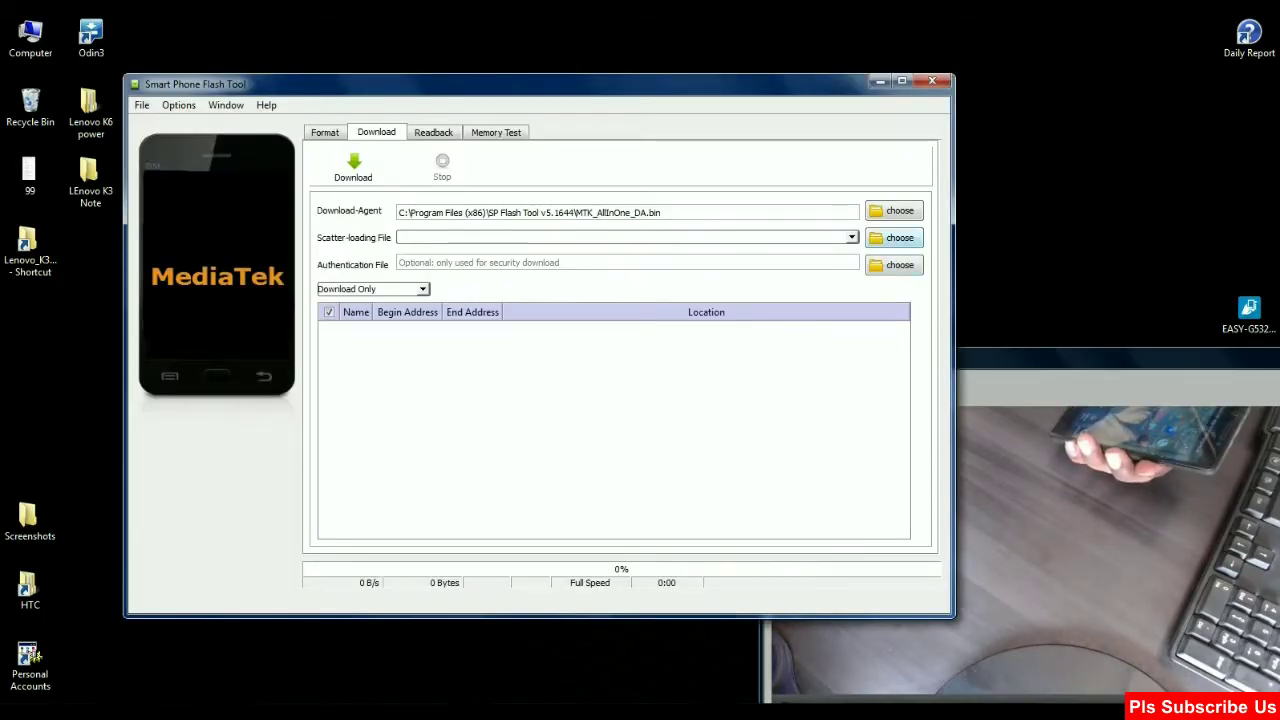
Load MT6752_Android_scatter from the K3 Note TWRP Recovery folder, keeping Download Only mode
{"action": "left_click", "coordinate": [894, 237]}
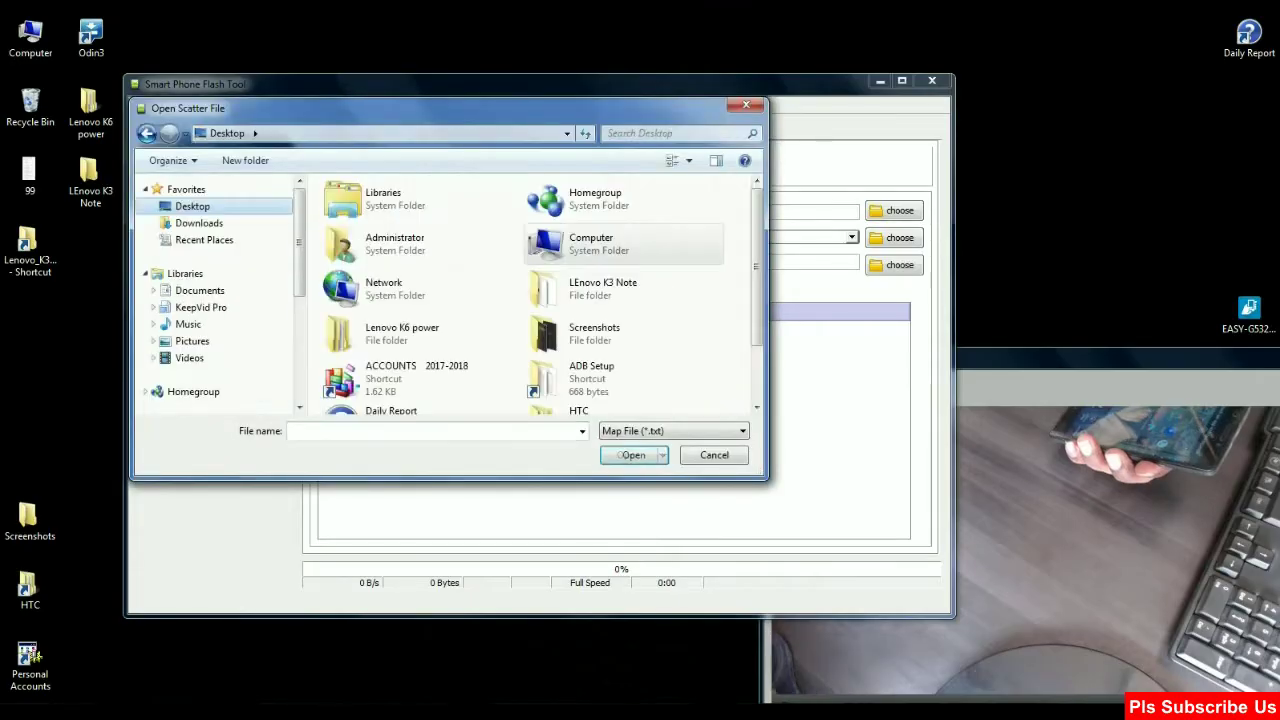
{"action": "double_click", "coordinate": [610, 289]}
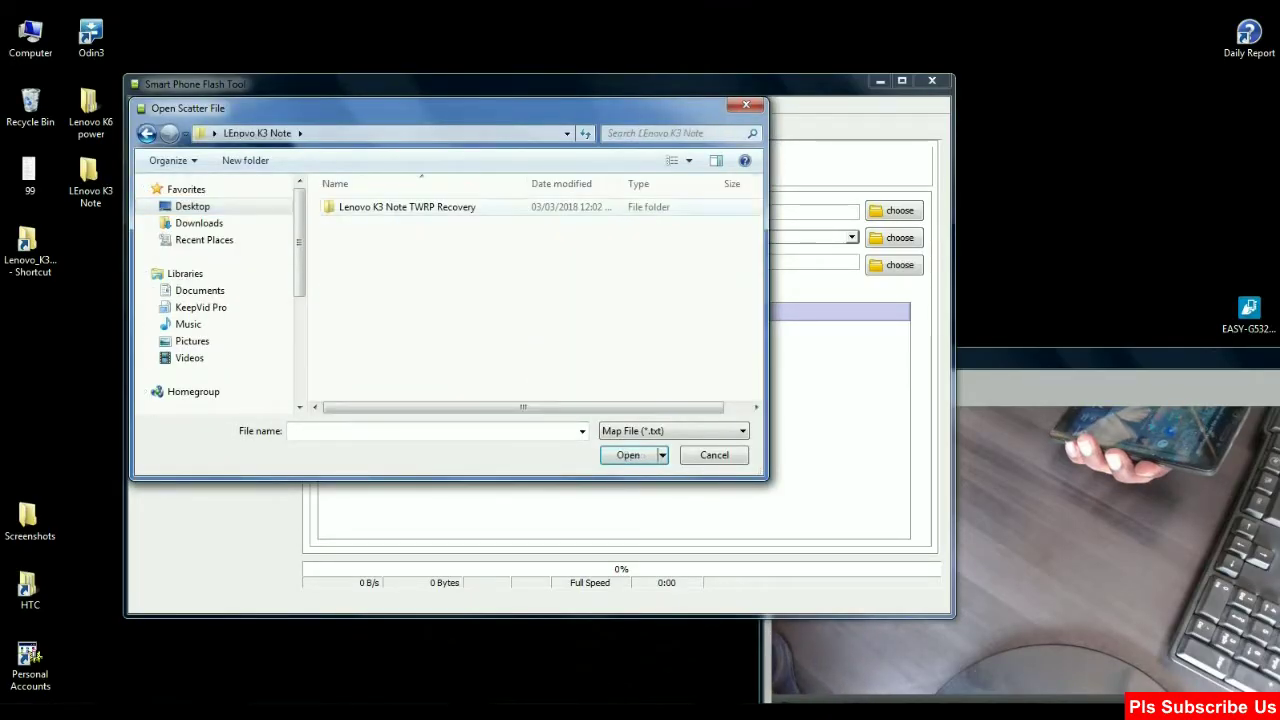
{"action": "double_click", "coordinate": [407, 207]}
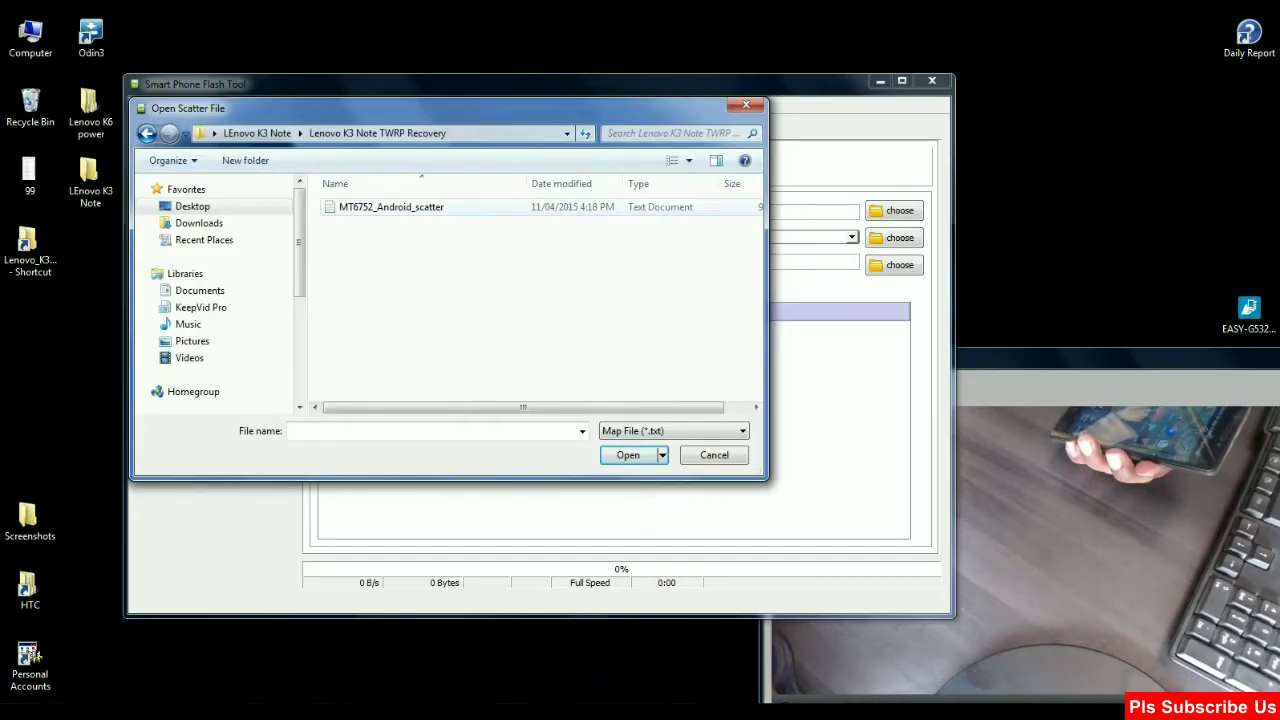
{"action": "left_click", "coordinate": [391, 207]}
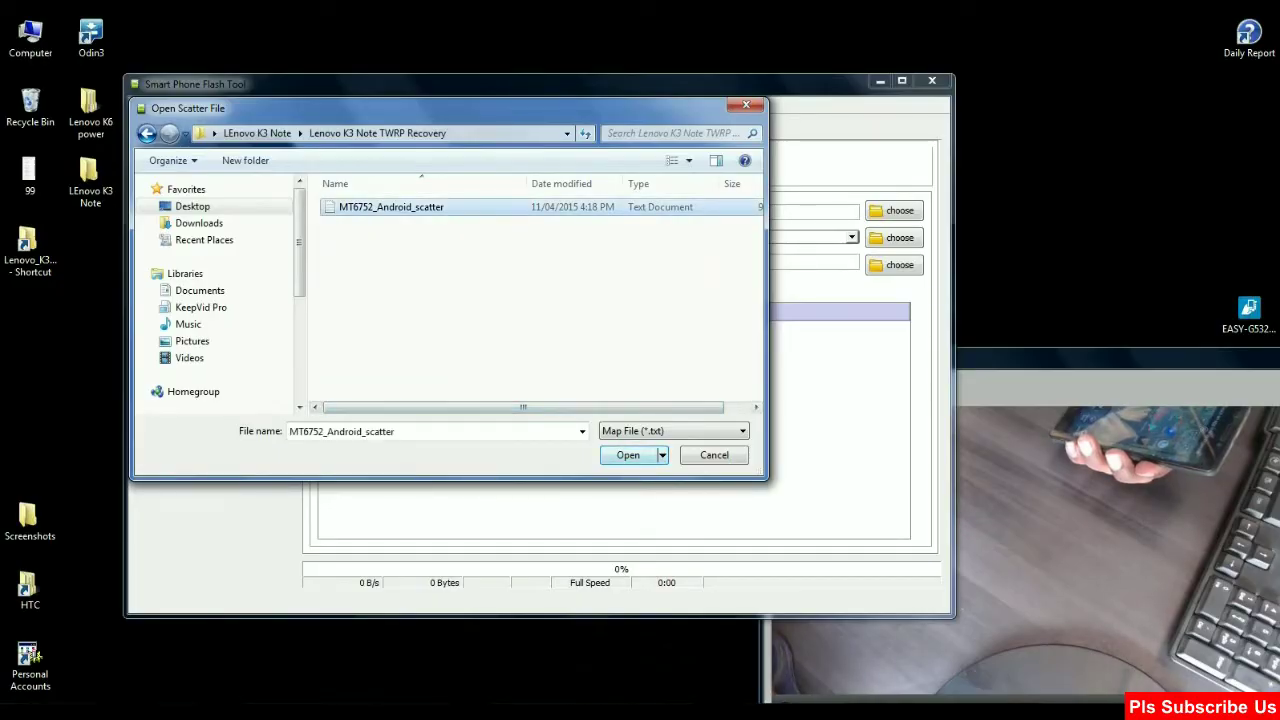
{"action": "key", "text": "Return"}
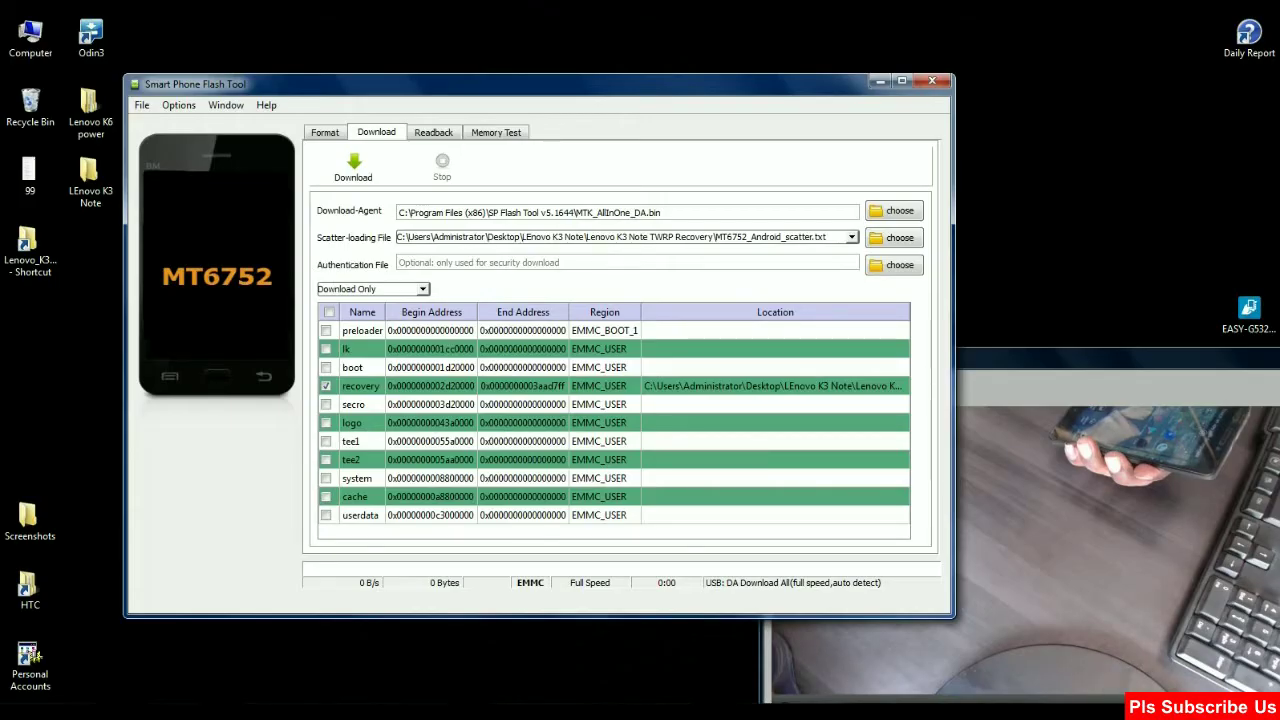
{"action": "left_click", "coordinate": [422, 289]}
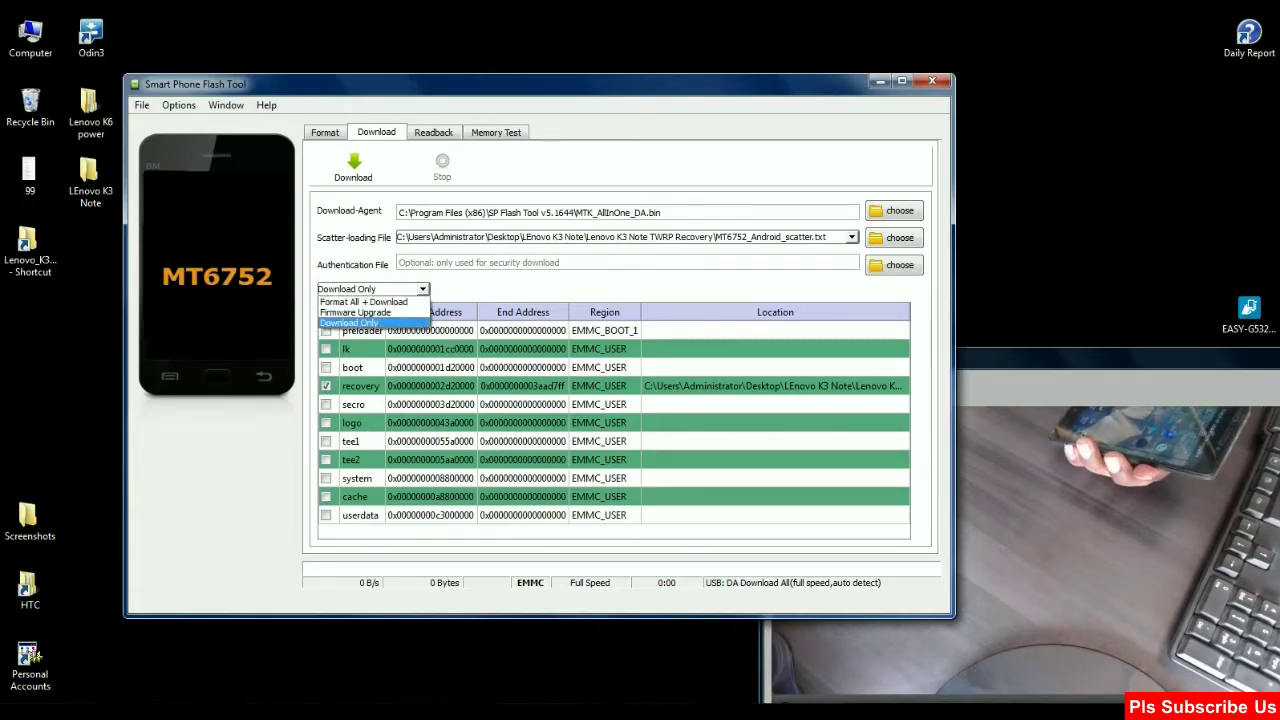
{"action": "key", "text": "Return"}
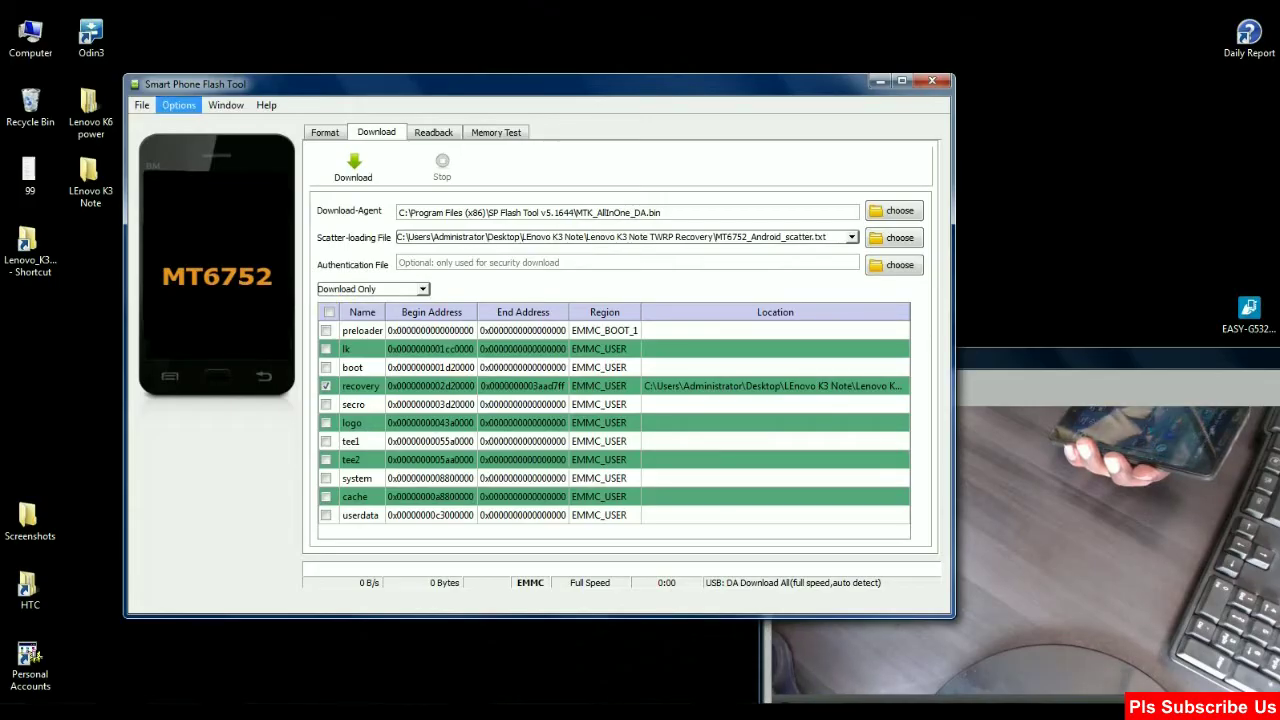
Check that USB and storage checksums are enabled in the Option dialog's Download page
{"action": "left_click", "coordinate": [178, 105]}
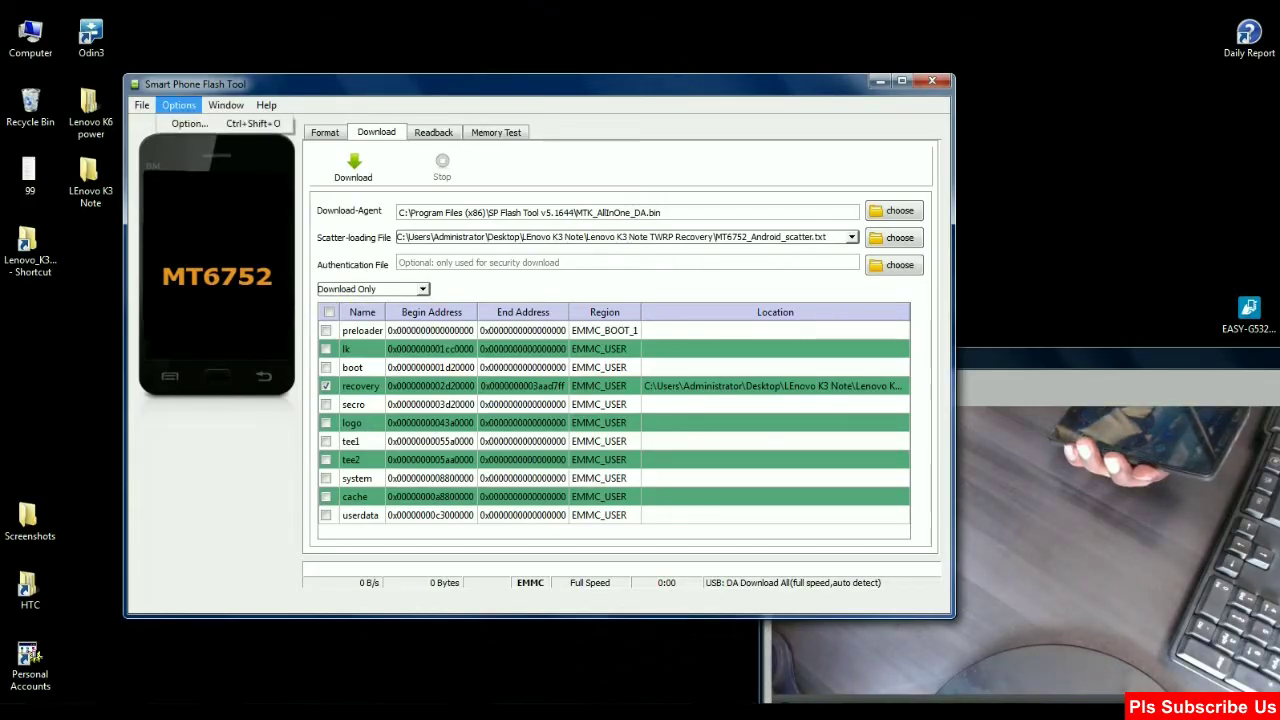
{"action": "left_click", "coordinate": [189, 123]}
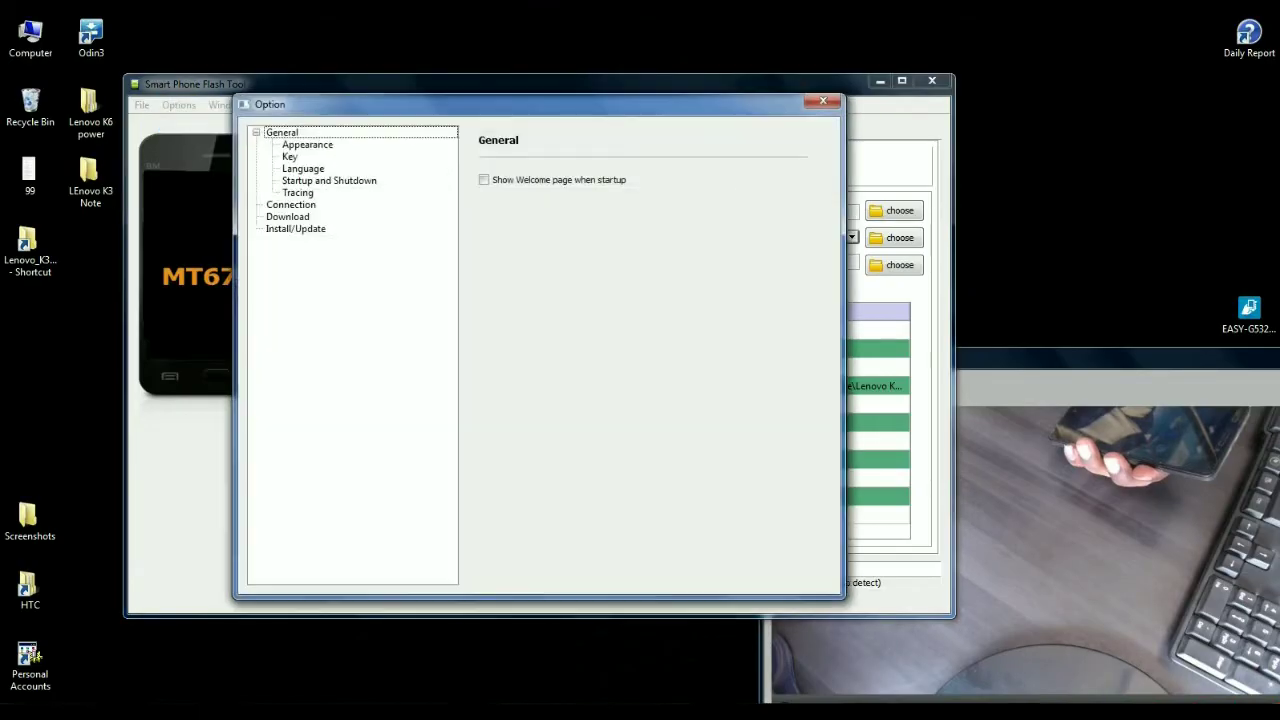
{"action": "left_click", "coordinate": [288, 216]}
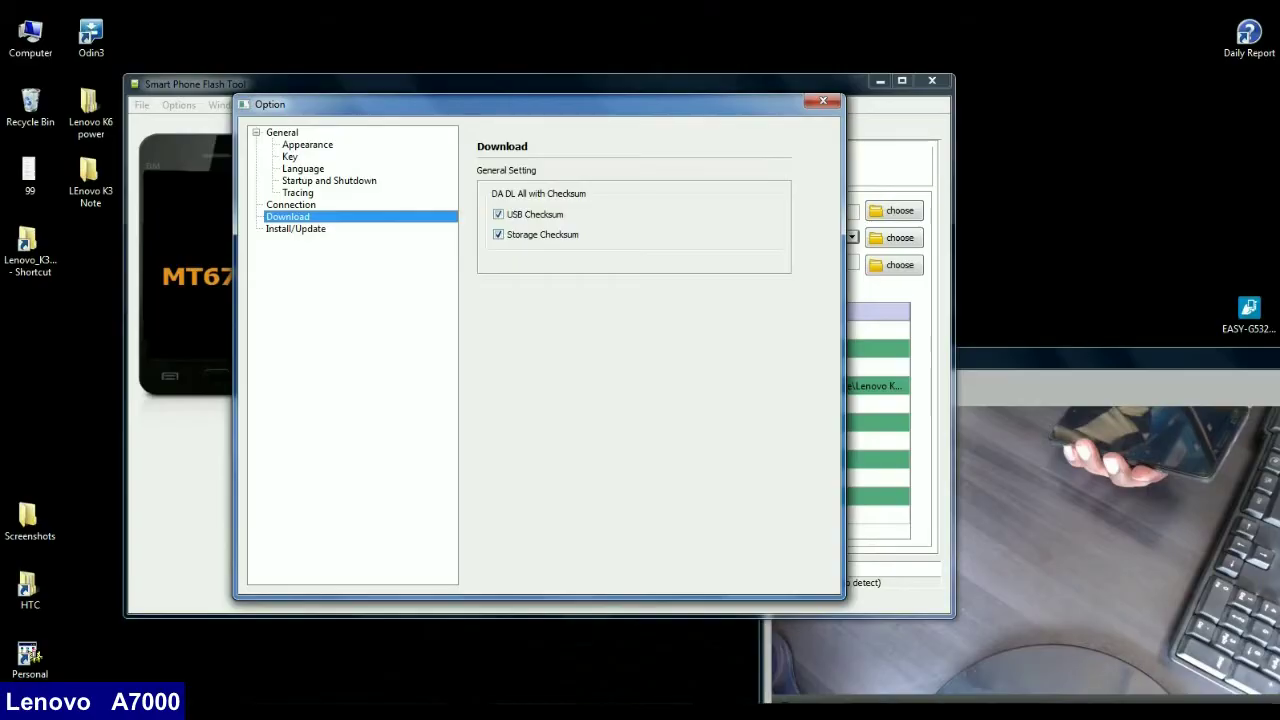
{"action": "key", "text": "Escape"}
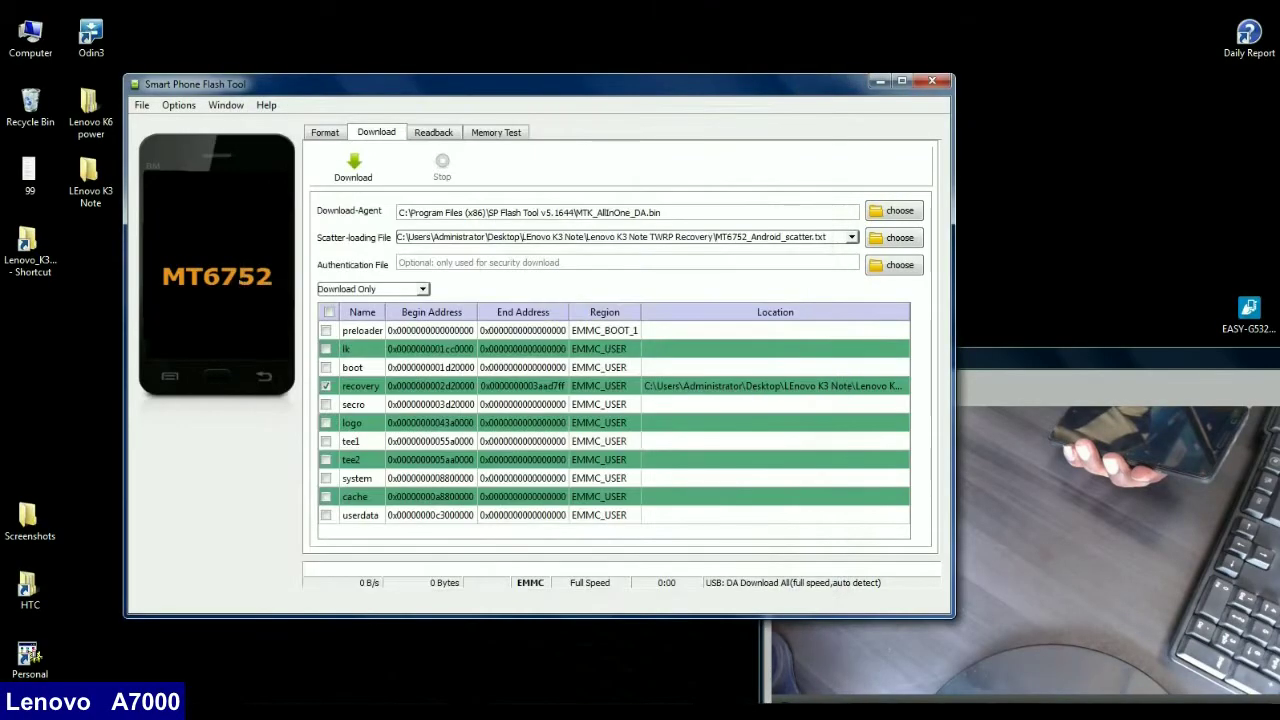
Start the recovery download and watch the phone install as MT65xx Preloader
{"action": "left_click_drag", "start_coordinate": [400, 83], "coordinate": [497, 75]}
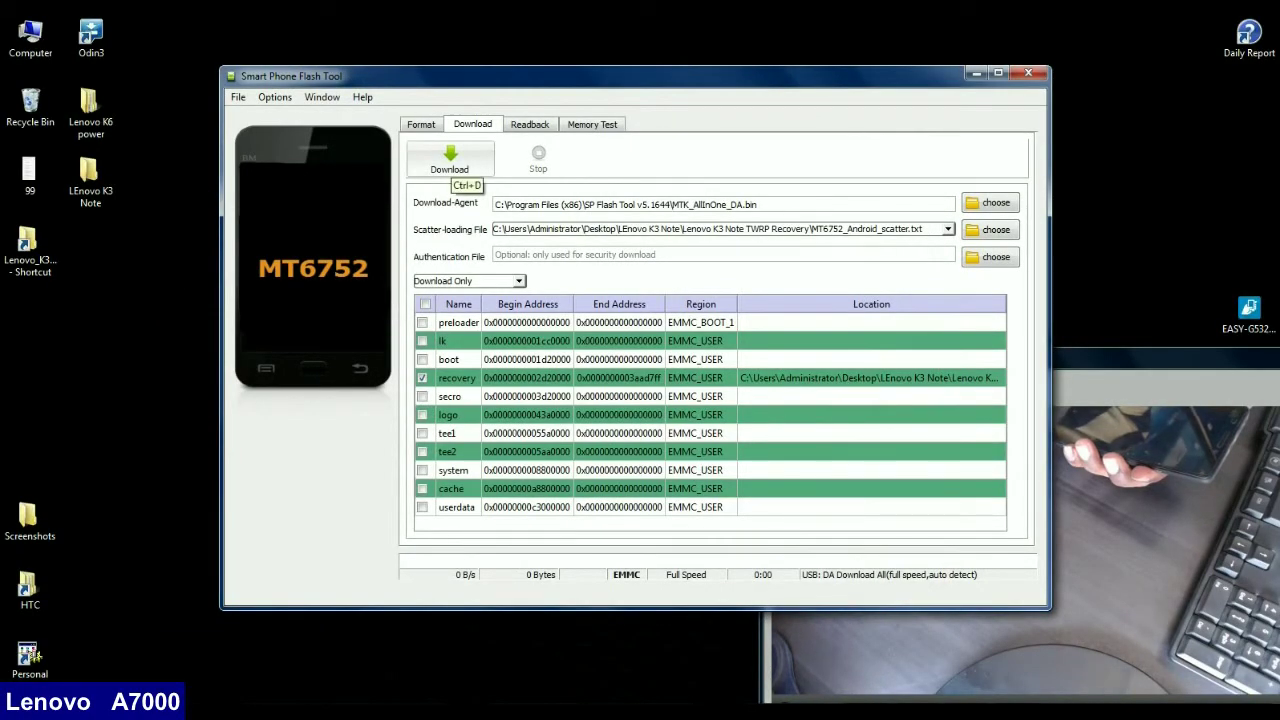
{"action": "left_click", "coordinate": [449, 160]}
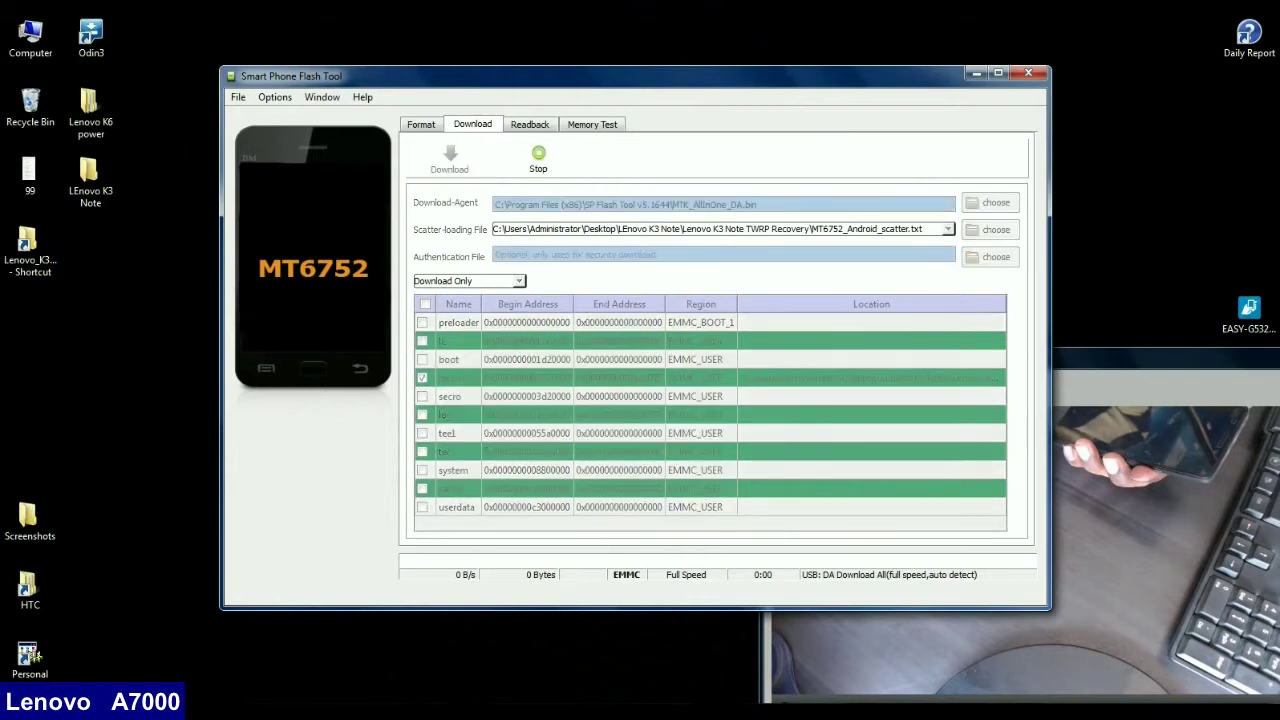
{"action": "left_click_drag", "start_coordinate": [500, 75], "coordinate": [260, 44]}
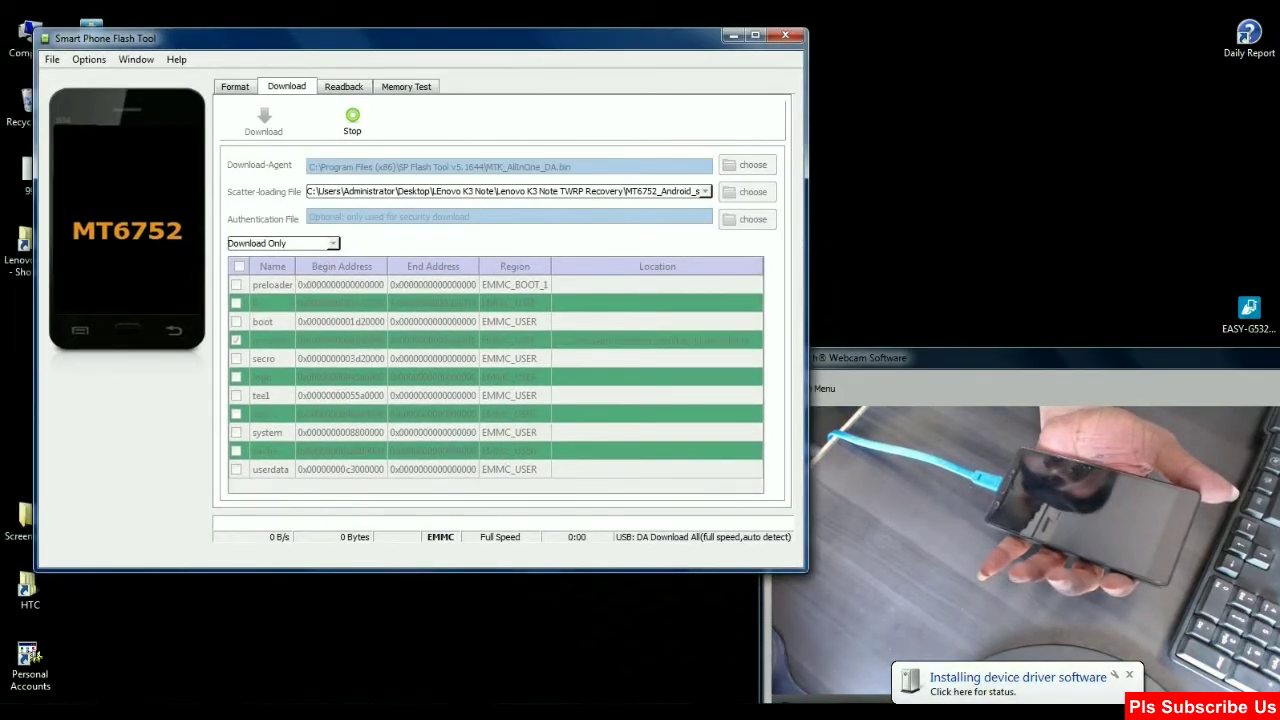
{"action": "left_click", "coordinate": [1113, 678]}
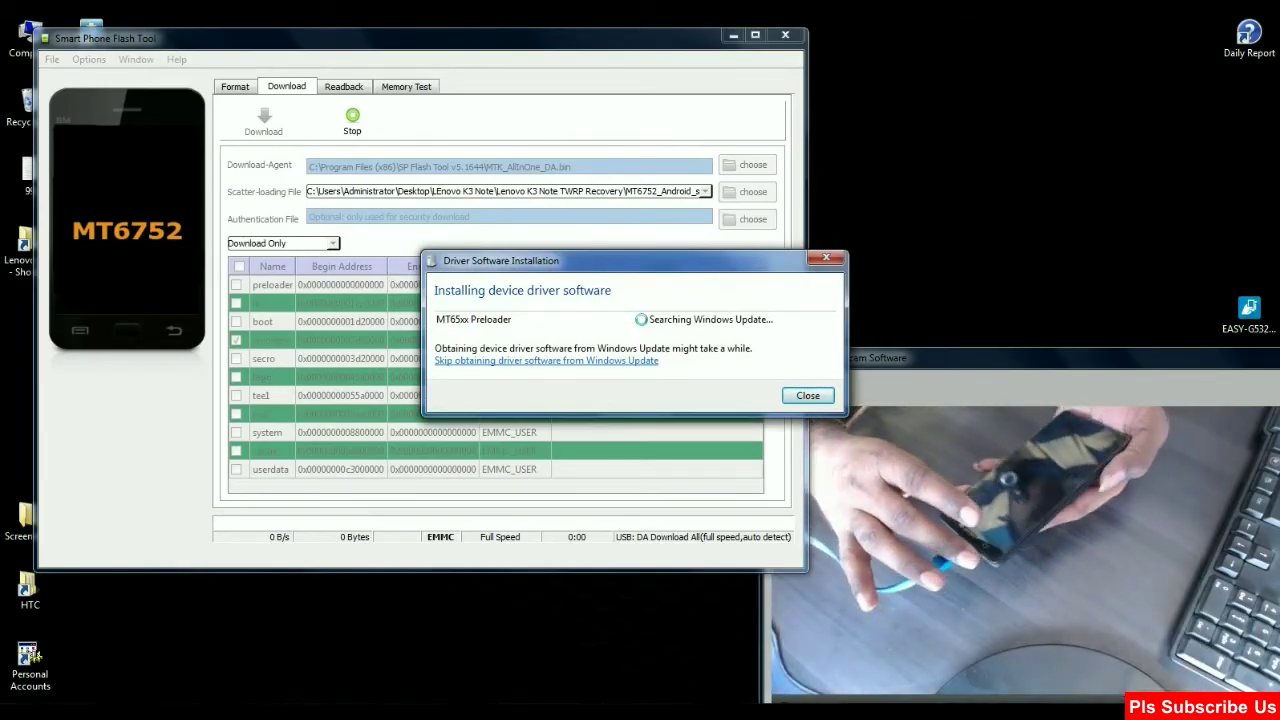
Acknowledge Download Ok, close Smart Phone Flash Tool, and bring up the desktop menu
{"action": "left_click_drag", "start_coordinate": [500, 260], "coordinate": [905, 100]}
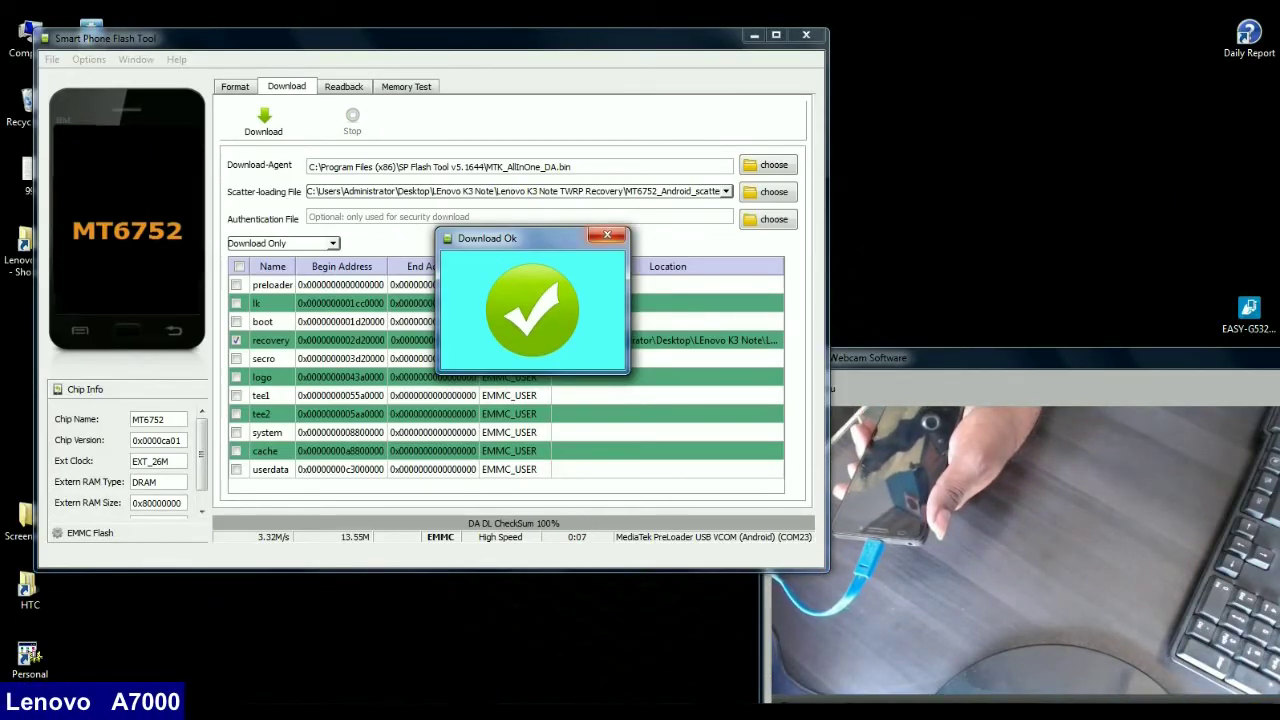
{"action": "key", "text": "Return"}
{"action": "left_click", "coordinate": [806, 35]}
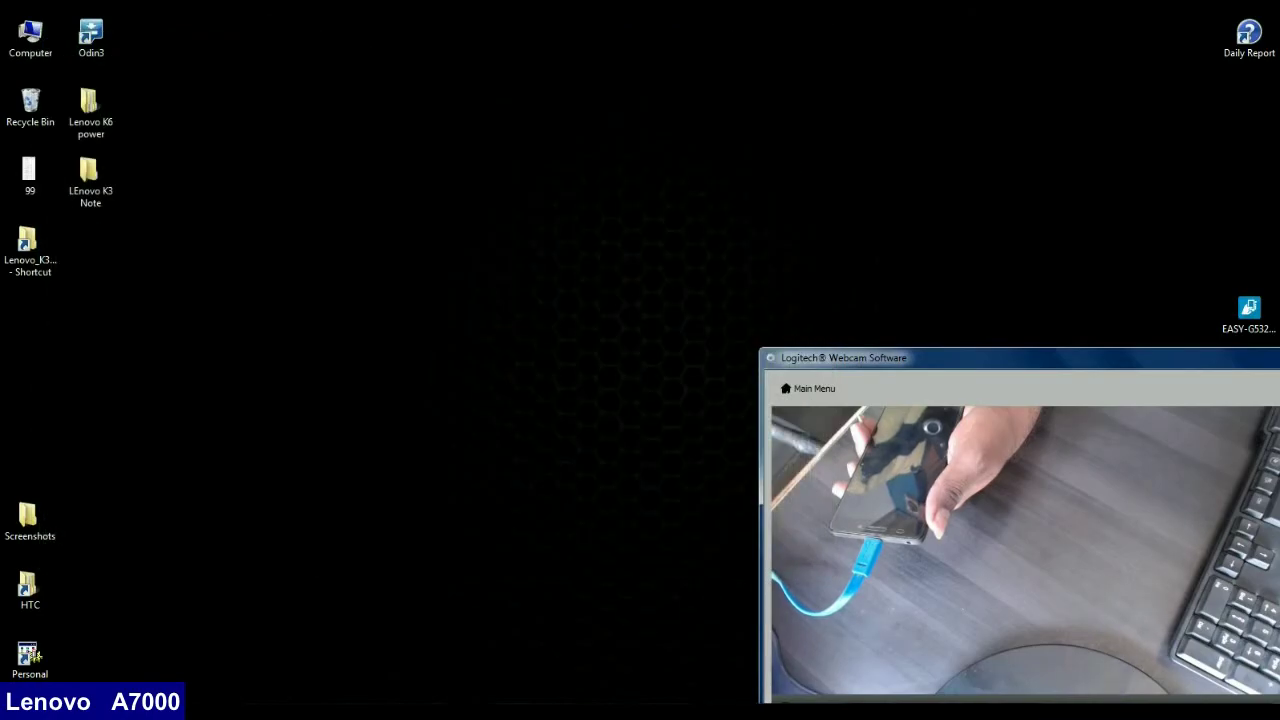
{"action": "right_click", "coordinate": [600, 80]}
Refresh the desktop from its right-click menu
{"action": "left_click", "coordinate": [650, 124]}
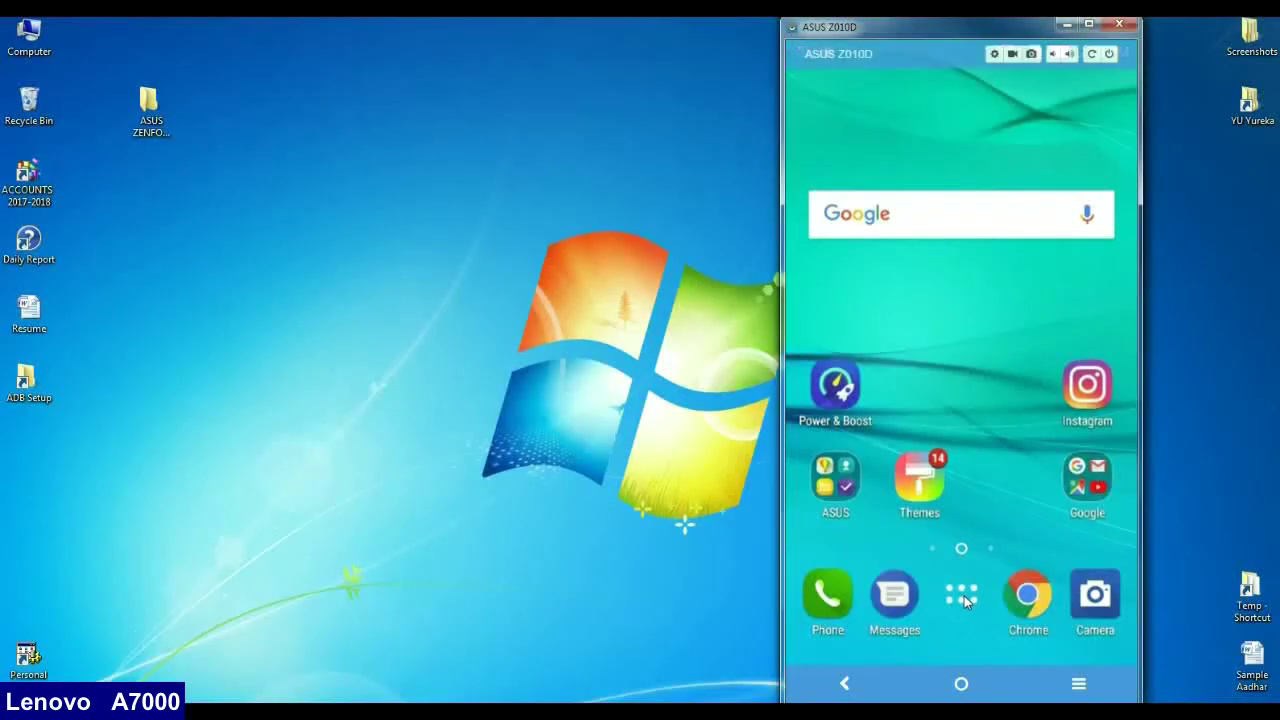
Search 'root checker' in the Play Store, install Root Checker, and launch it
{"action": "left_click", "coordinate": [962, 595]}
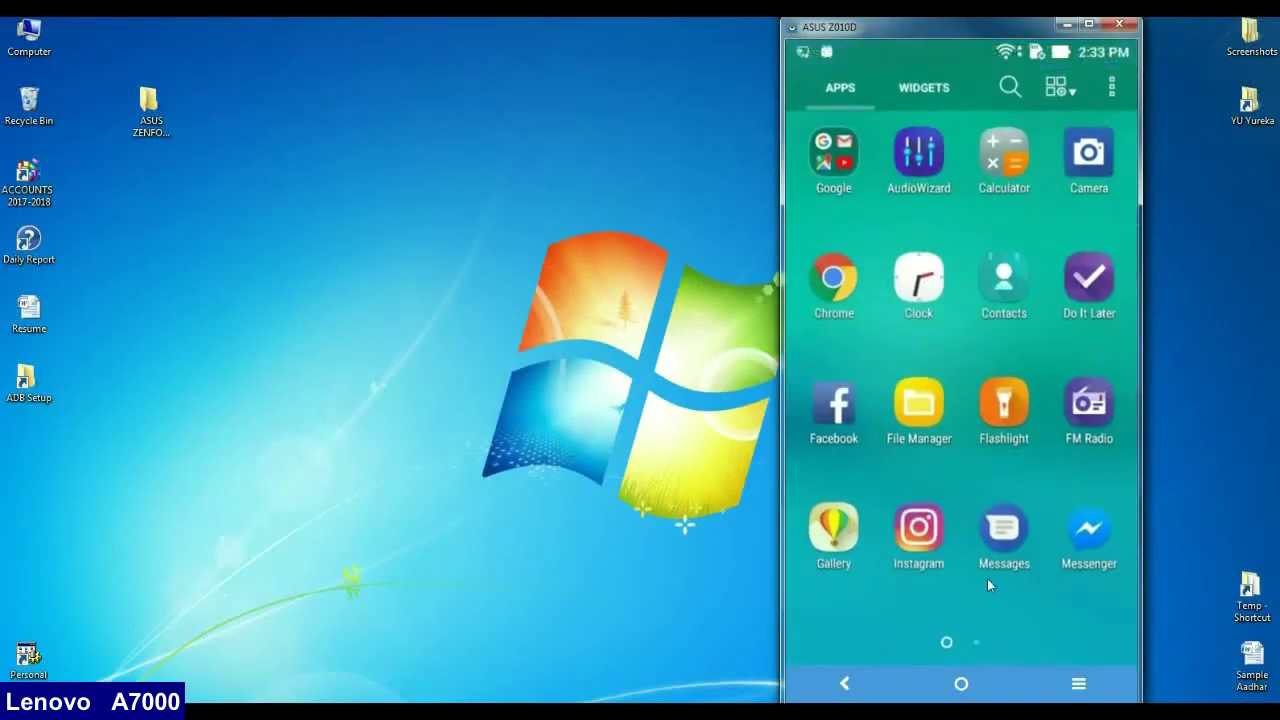
{"action": "left_click", "coordinate": [975, 641]}
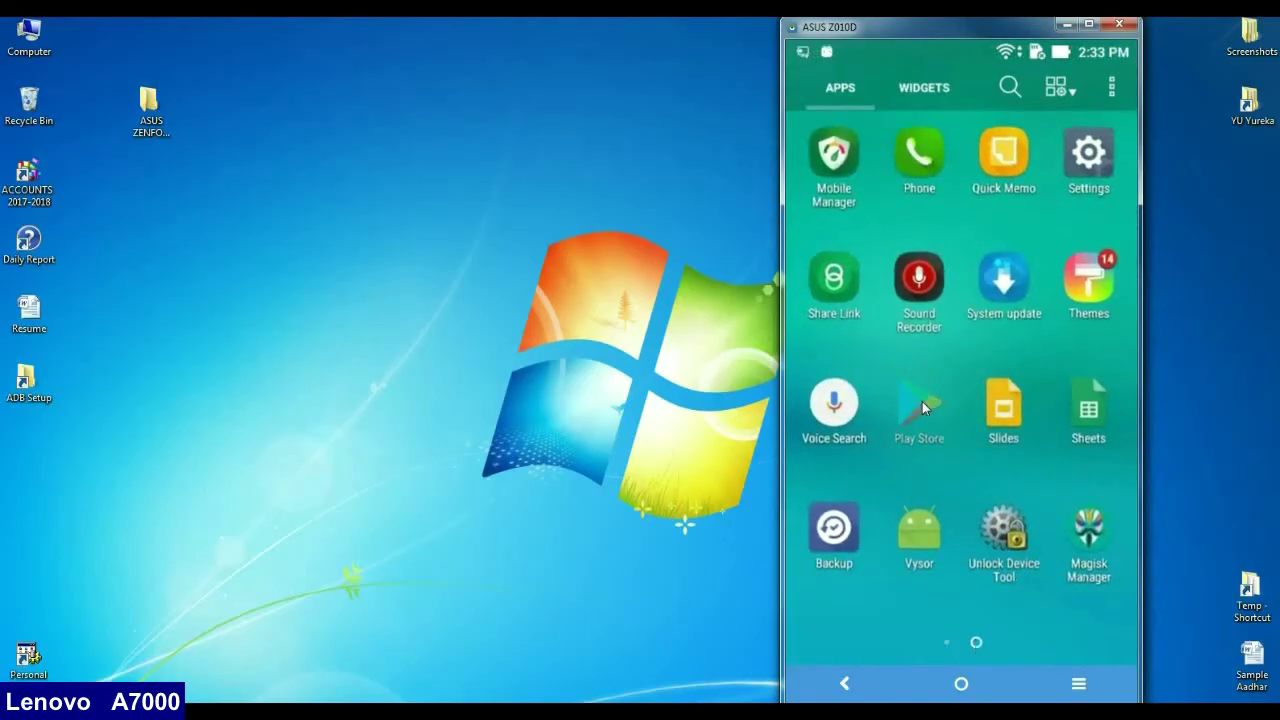
{"action": "left_click", "coordinate": [922, 405]}
{"action": "left_click", "coordinate": [950, 108]}
{"action": "type", "text": "root che"}
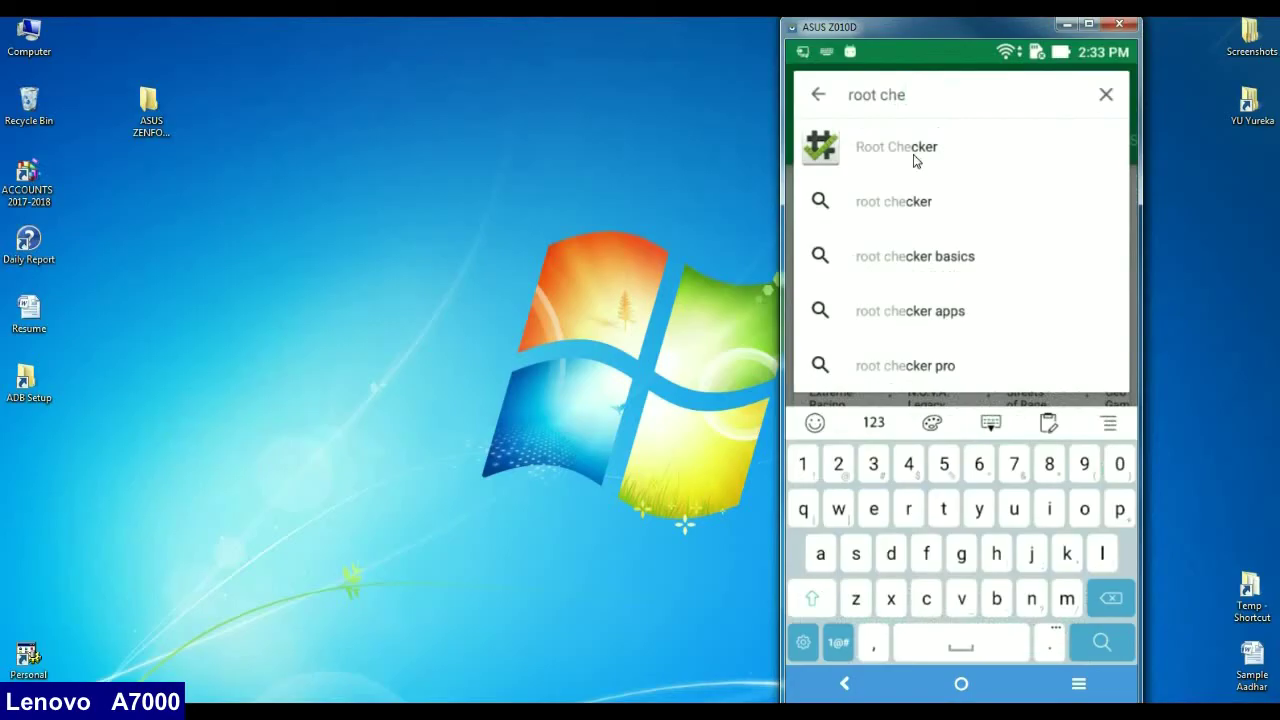
{"action": "left_click", "coordinate": [916, 158]}
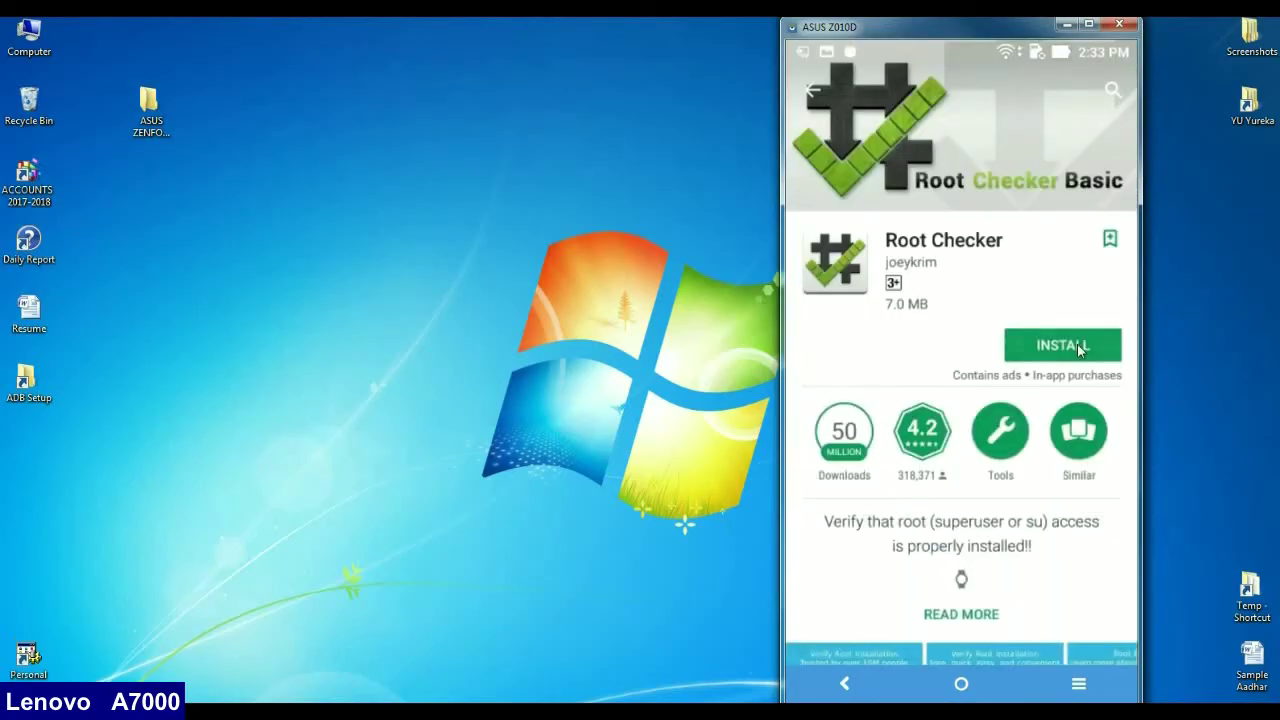
{"action": "left_click", "coordinate": [1079, 349]}
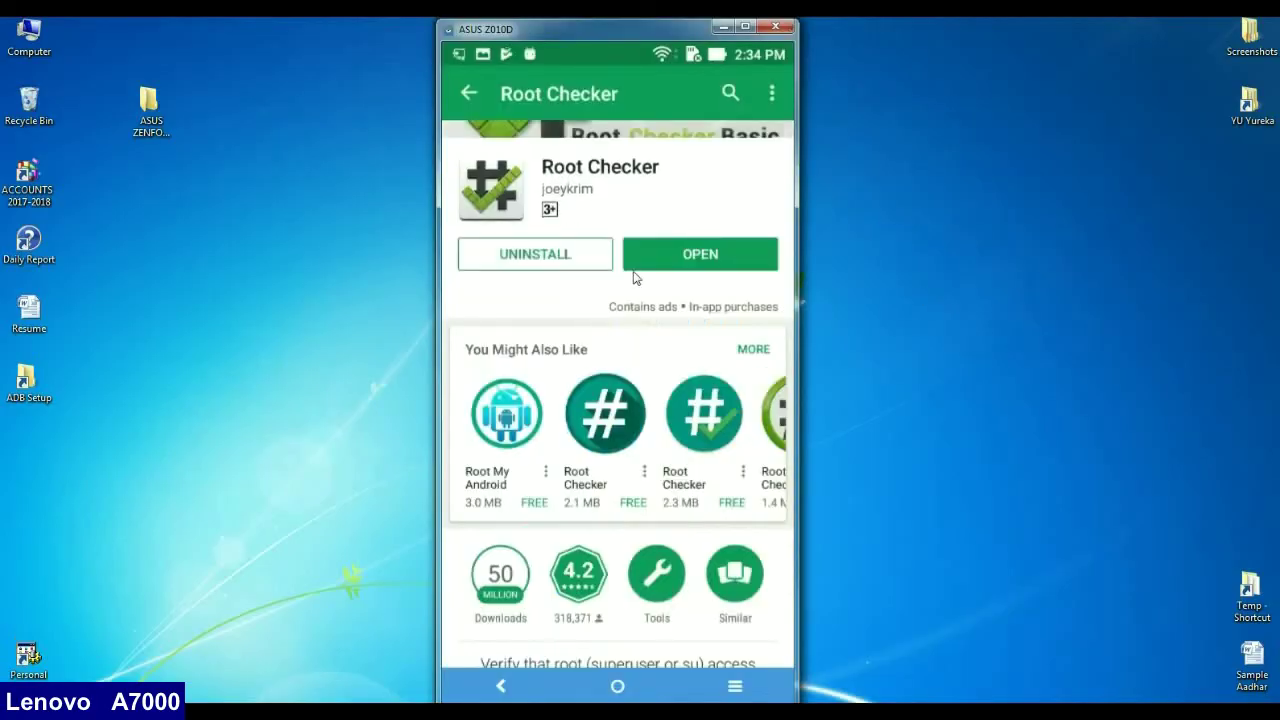
{"action": "left_click", "coordinate": [667, 262]}
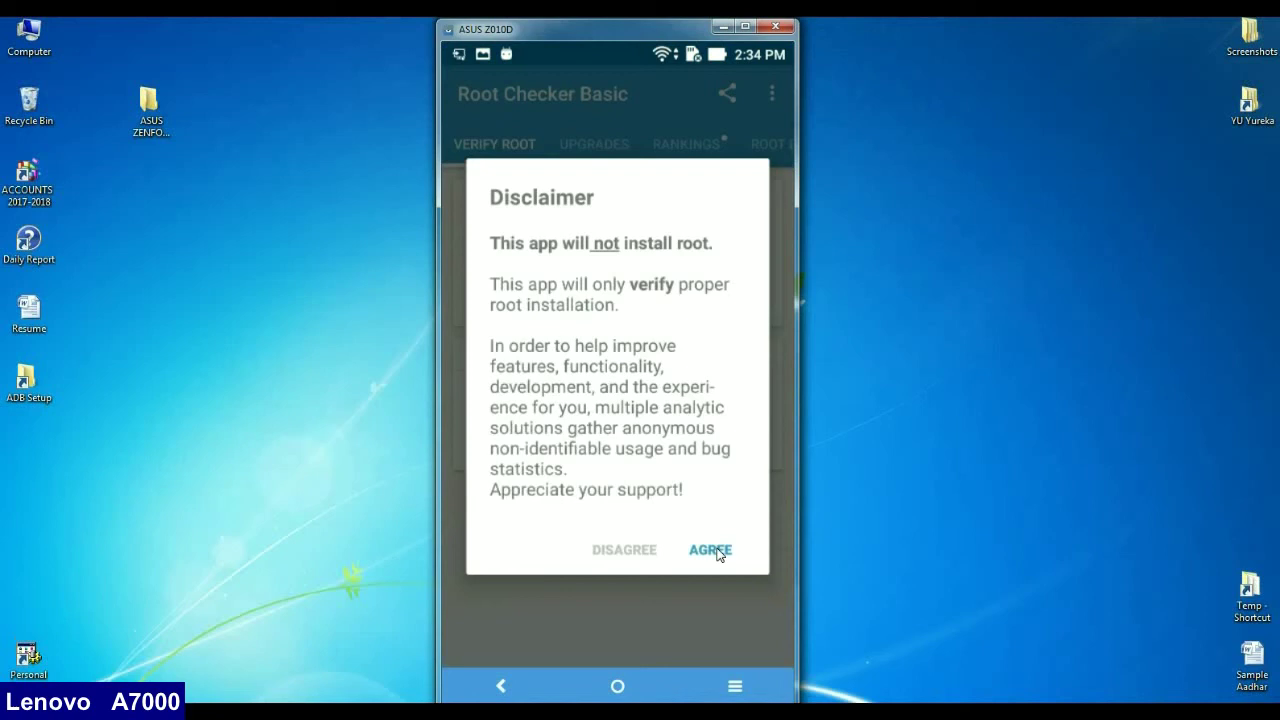
Agree to Root Checker's disclaimer, run Verify Root, and grant superuser access
{"action": "left_click", "coordinate": [710, 550]}
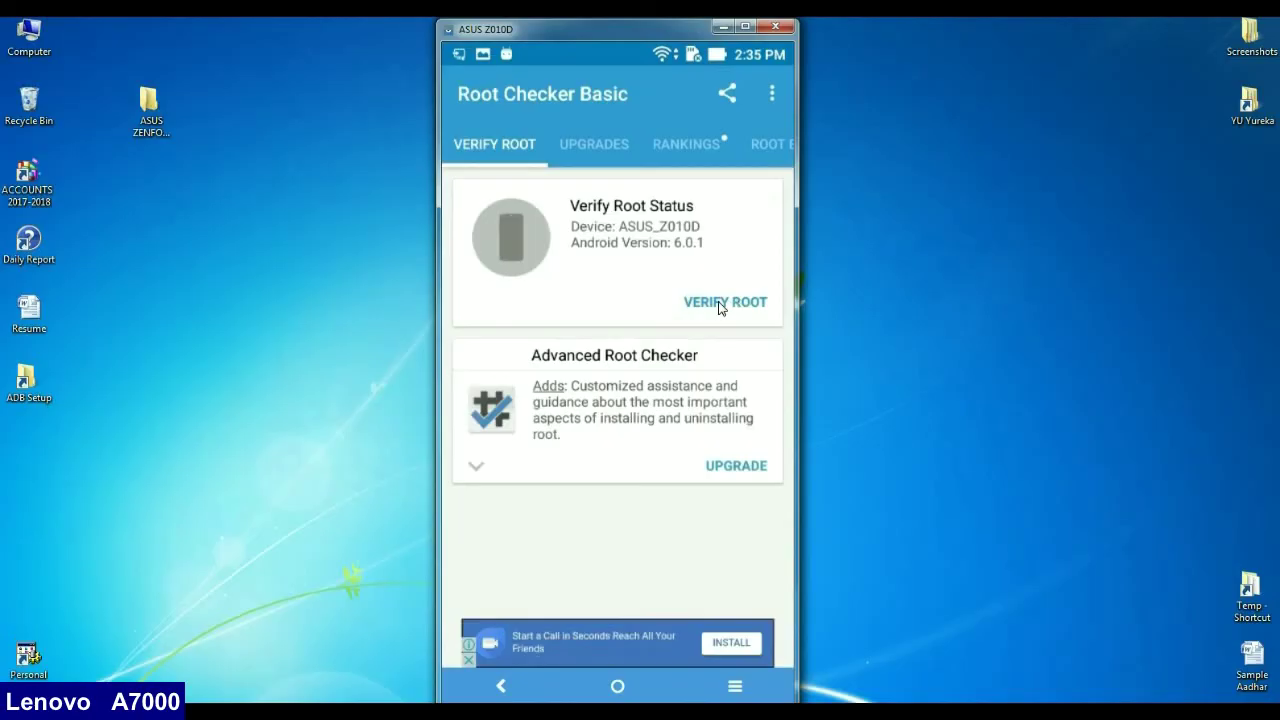
{"action": "left_click", "coordinate": [718, 303]}
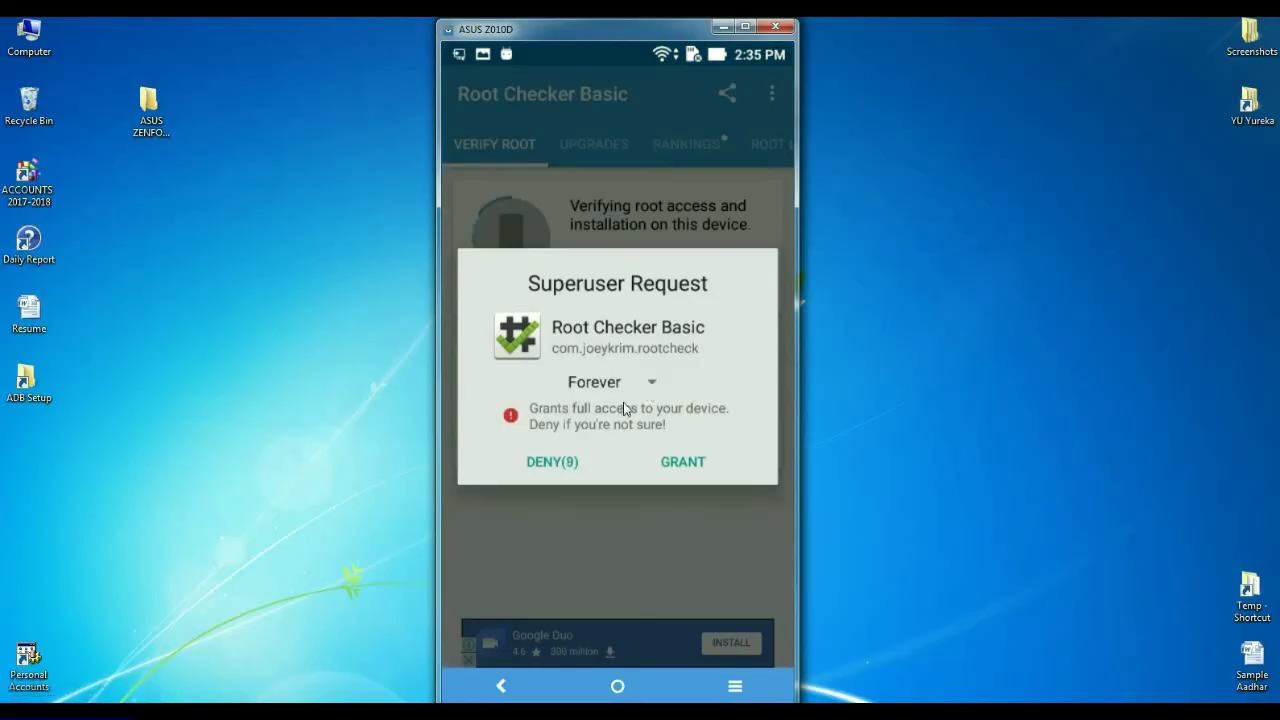
{"action": "left_click", "coordinate": [681, 460]}
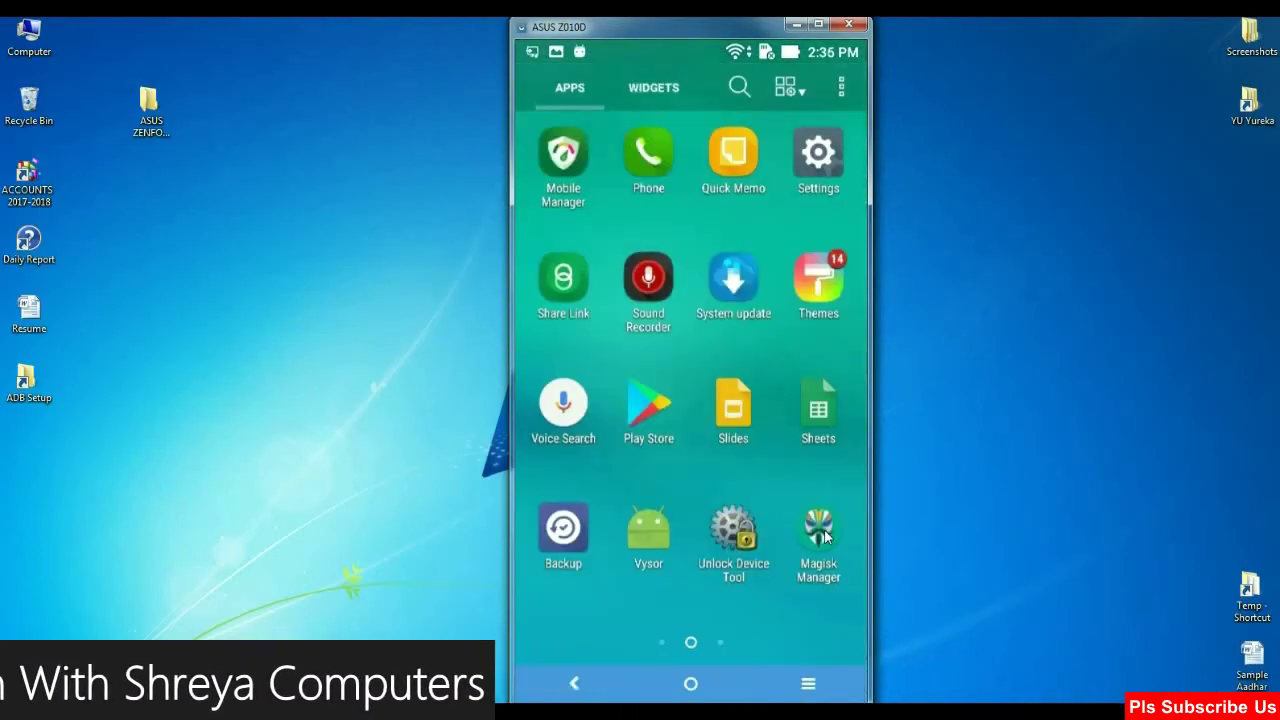
Launch Magisk Manager and dismiss the changelog to show v15.3 installed
{"action": "left_click", "coordinate": [824, 529]}
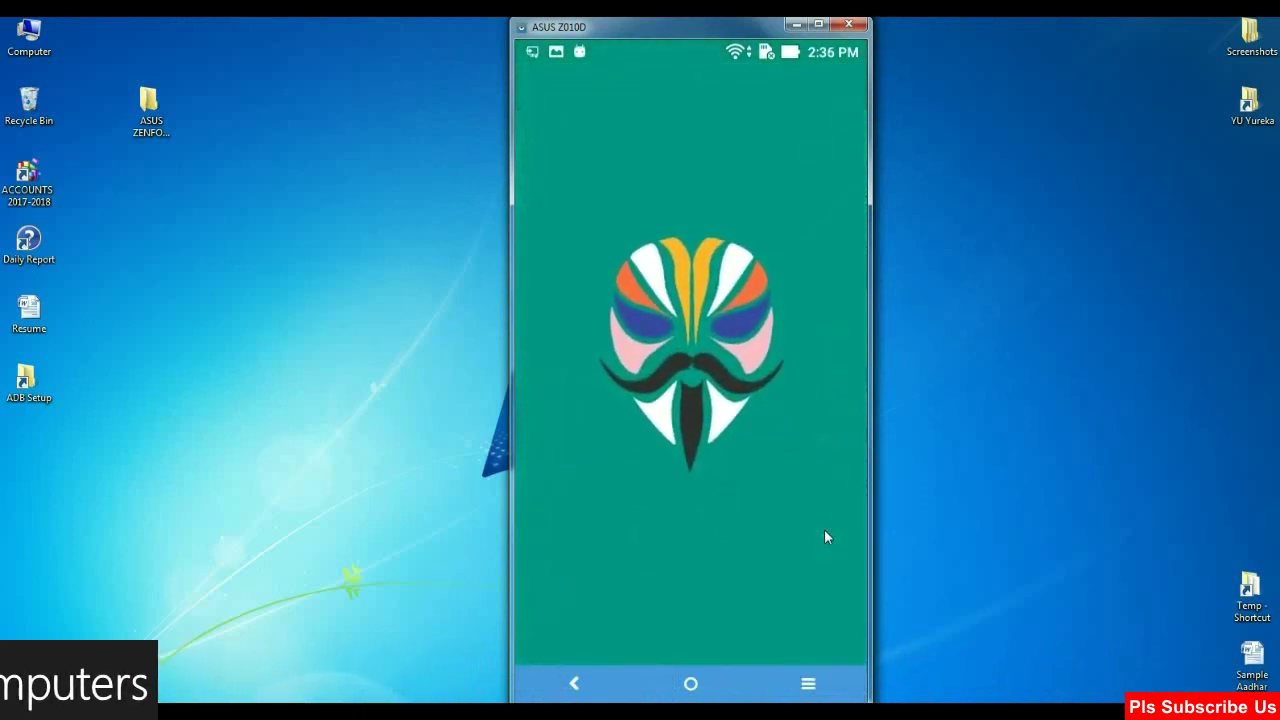
{"action": "left_click", "coordinate": [805, 537]}
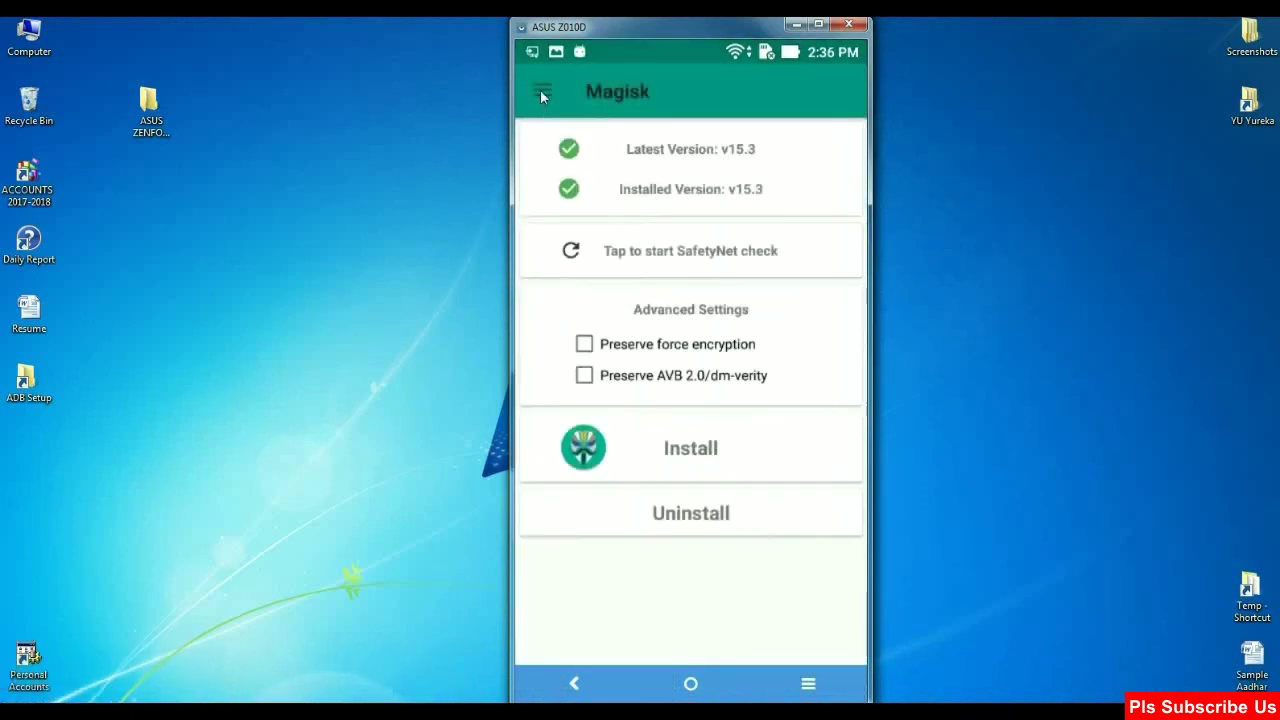